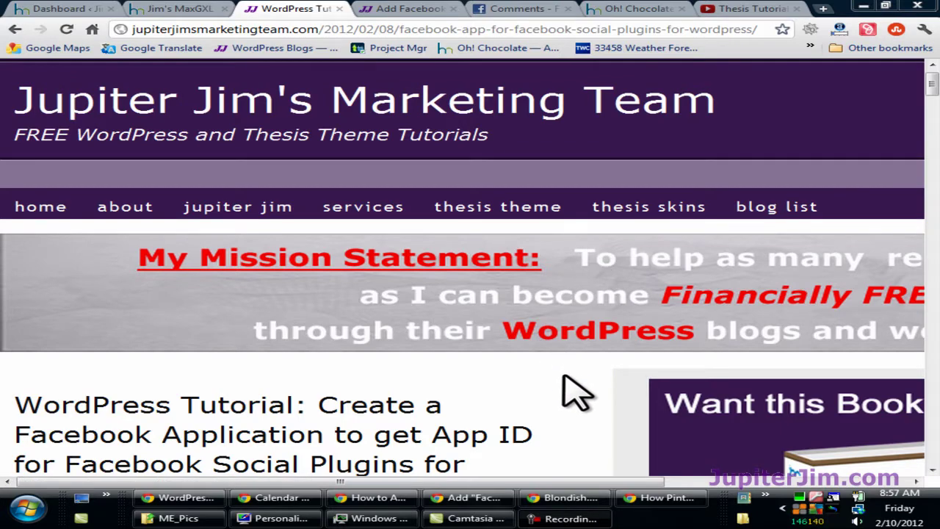
- Review the tutorial posts on creating a Facebook application for an App ID and adding the Facebook Comments plugin to Thesis
scroll(570, 389, down, 2)
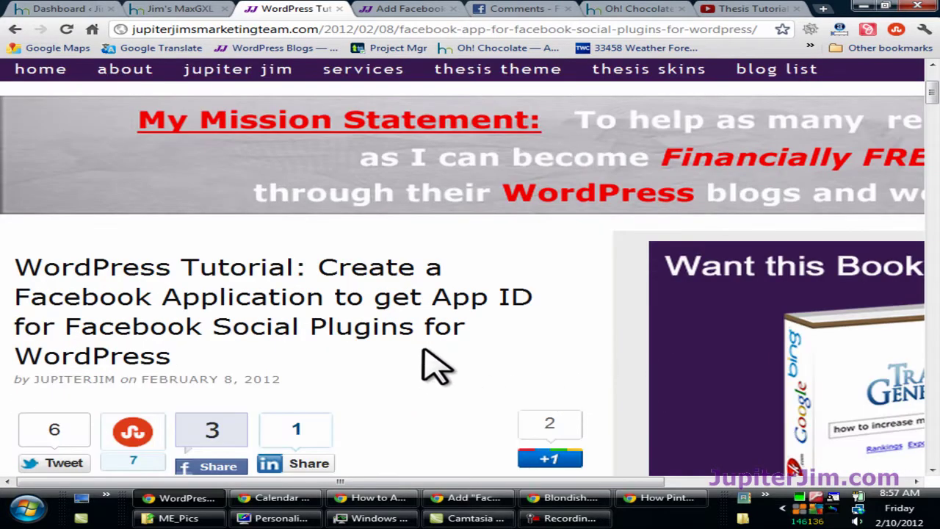
scroll(423, 367, down, 1)
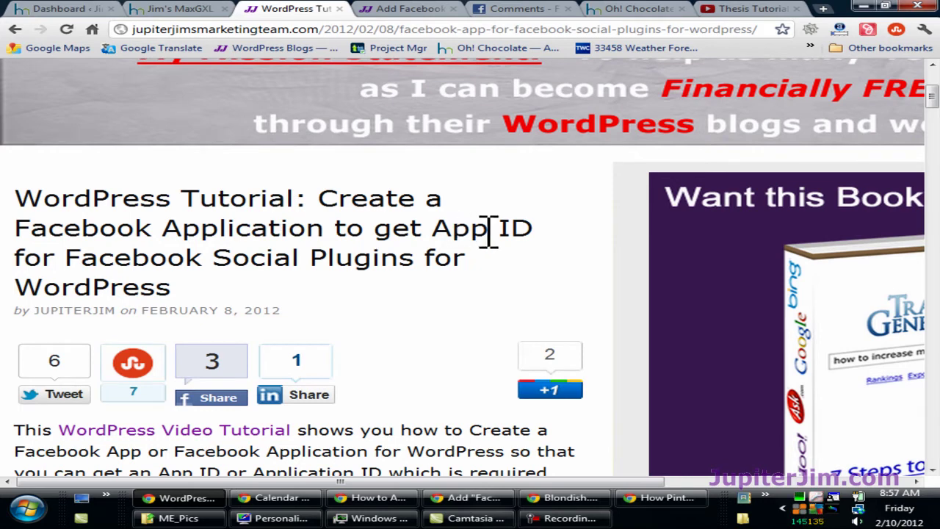
click(407, 11)
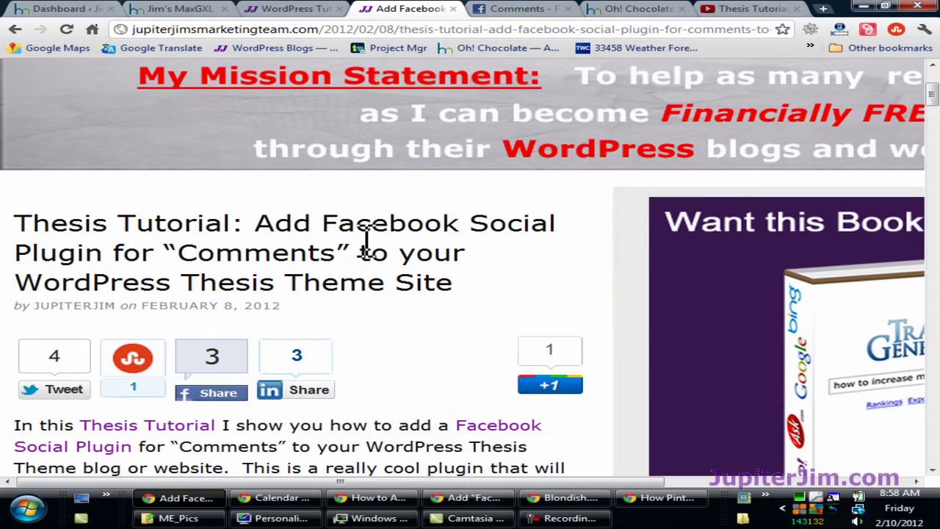
- Open the "February – Month of Romance" post from the Oh! Chocolate site's updates and examine its Facebook comments section
click(638, 12)
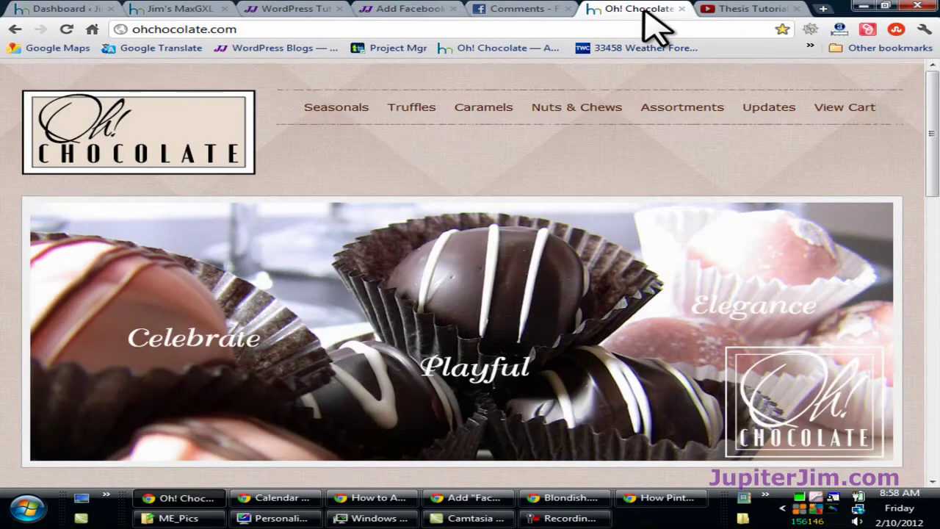
click(760, 115)
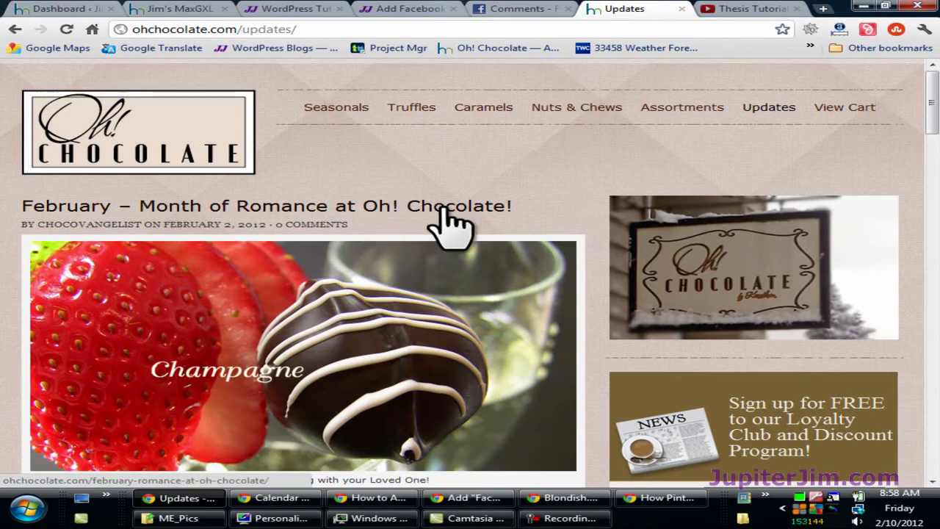
click(444, 209)
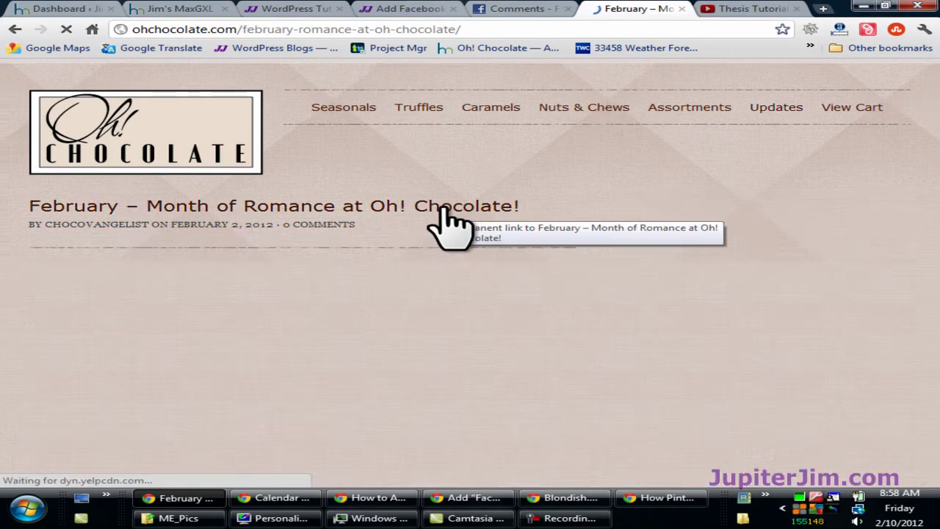
scroll(444, 271, down, 6)
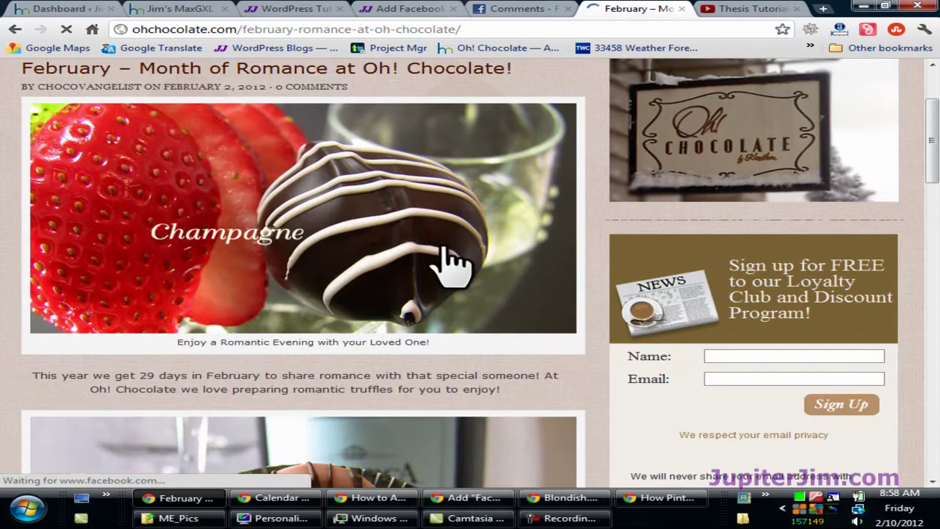
scroll(418, 320, down, 6)
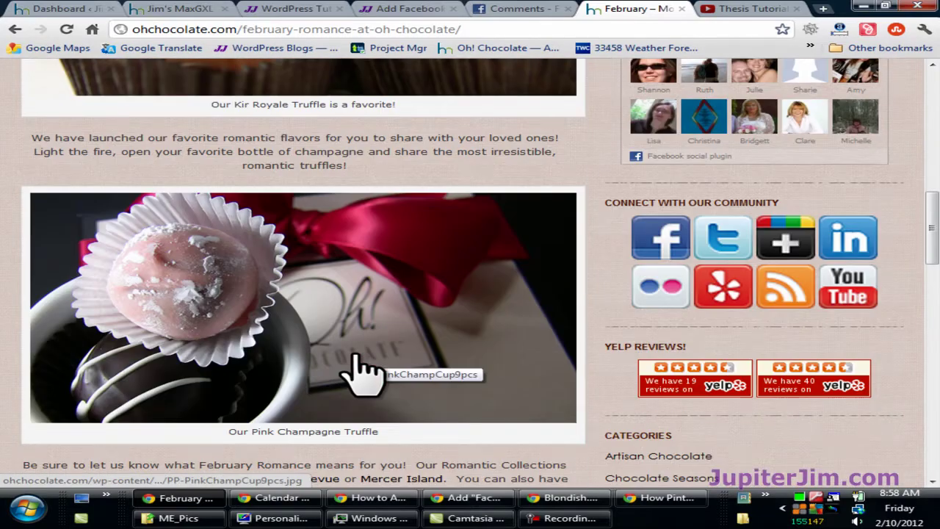
scroll(360, 367, down, 3)
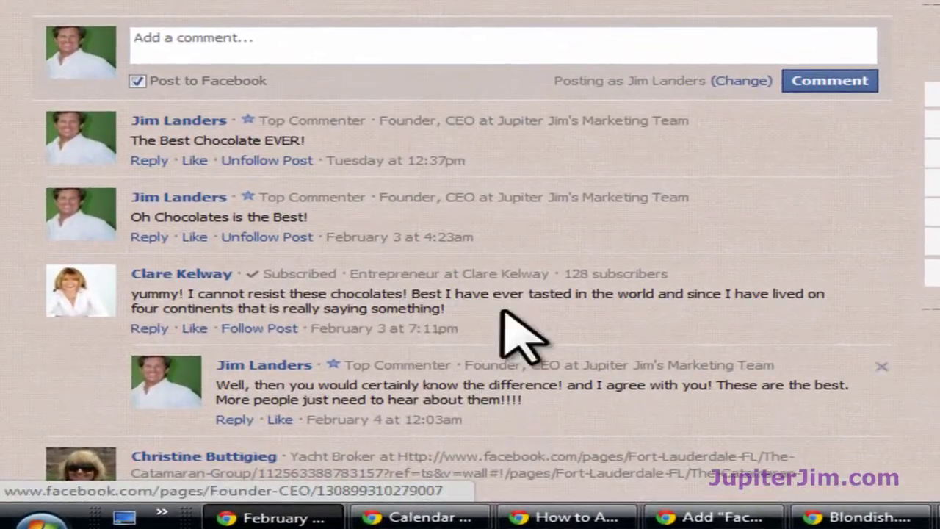
scroll(448, 305, down, 3)
scroll(514, 316, up, 3)
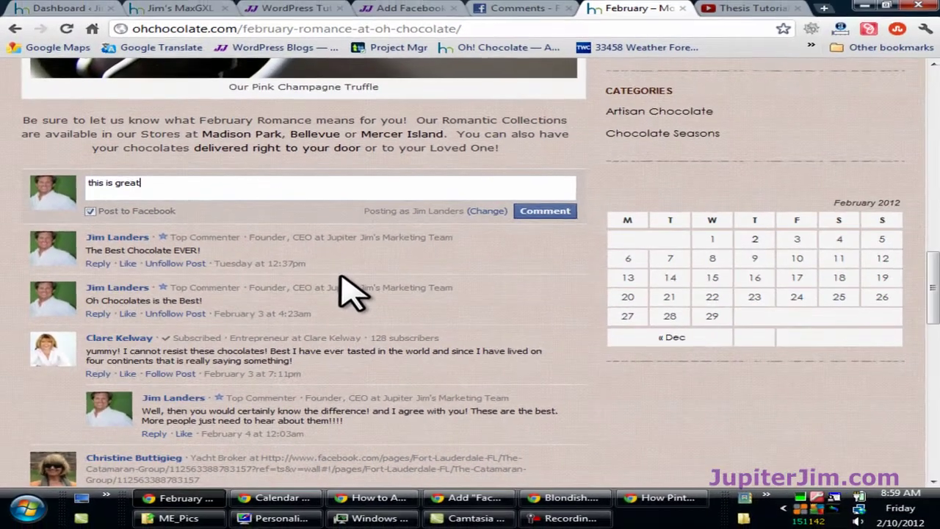
- Look over the home page of jimsmaxgxlteam.com, the site that needs the comments plugin
click(182, 9)
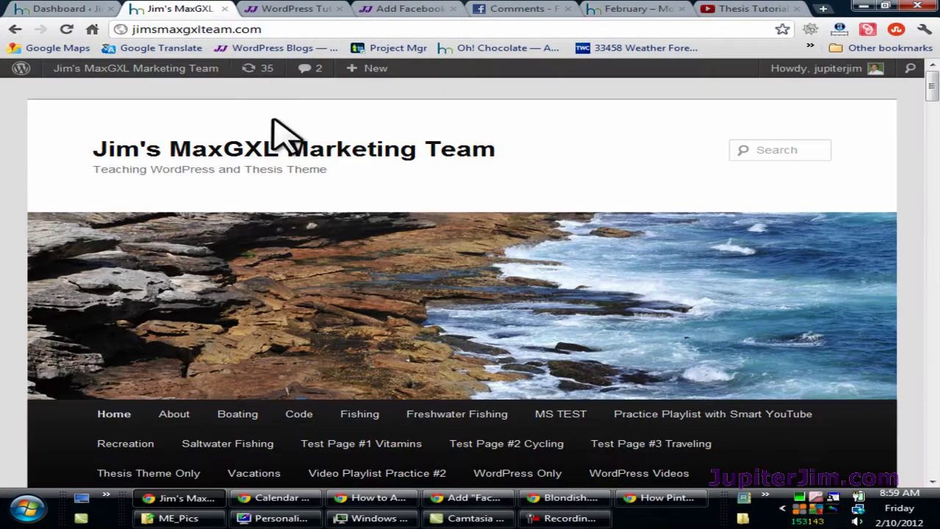
scroll(38, 199, down, 10)
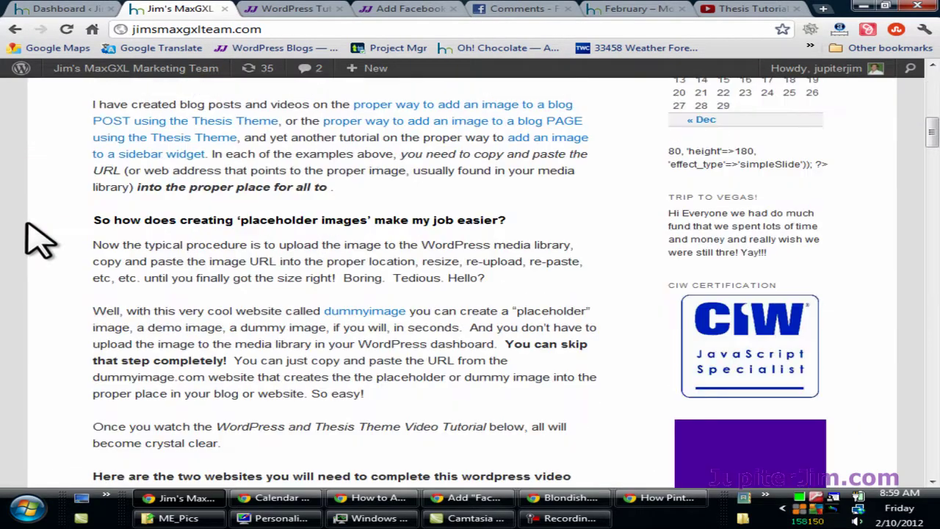
scroll(37, 237, up, 10)
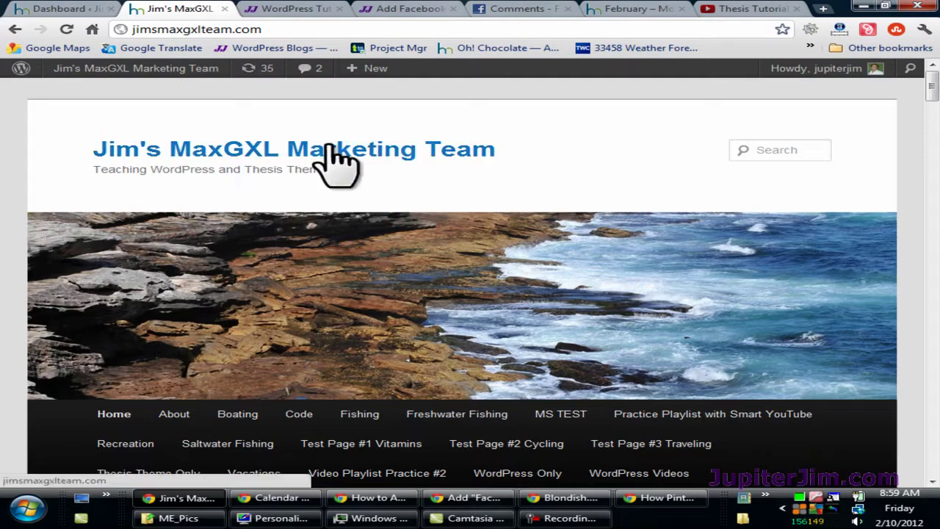
- Go to the Facebook Developers Social Plugins page at developers.facebook.com/docs/plugins/ and highlight its address
click(517, 9)
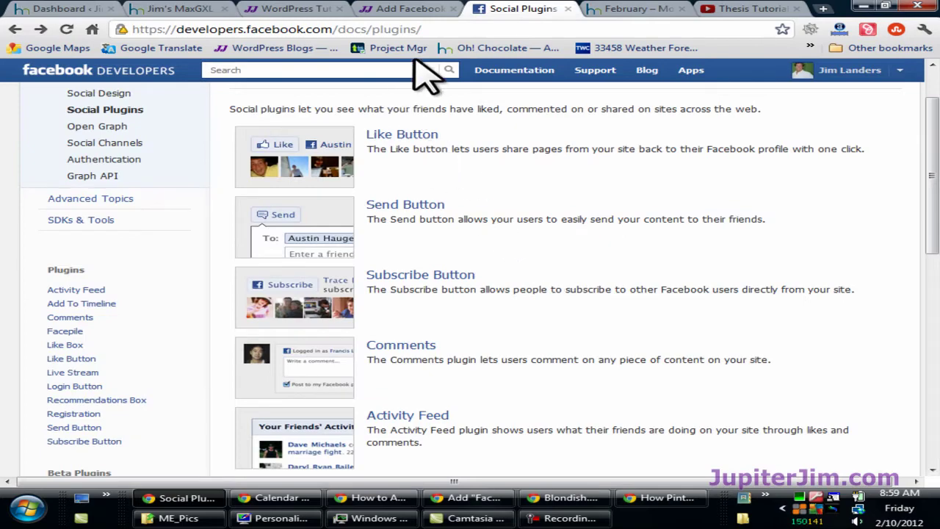
click(443, 31)
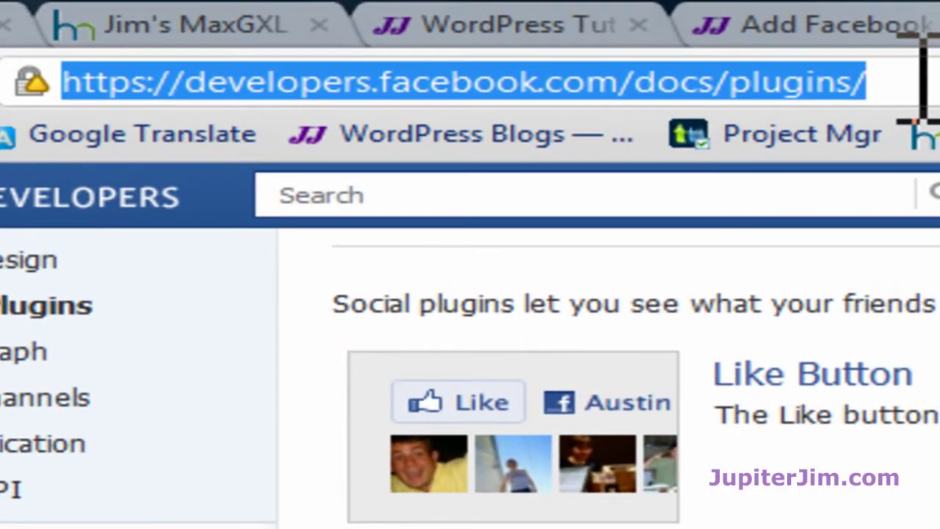
click(921, 79)
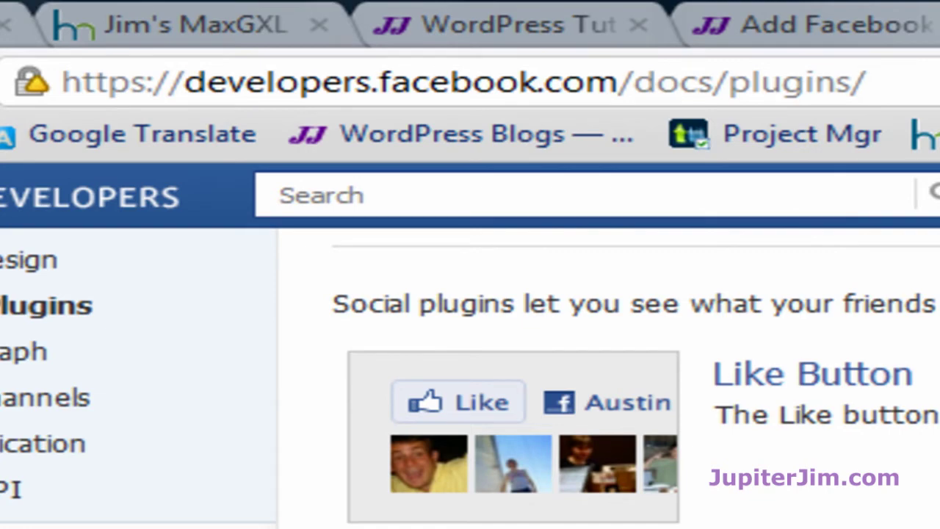
double_click(890, 73)
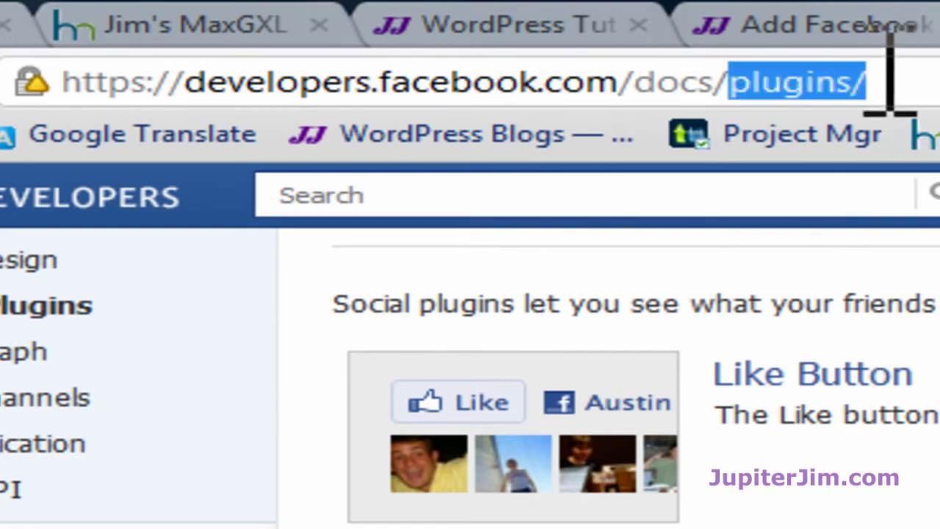
click(890, 74)
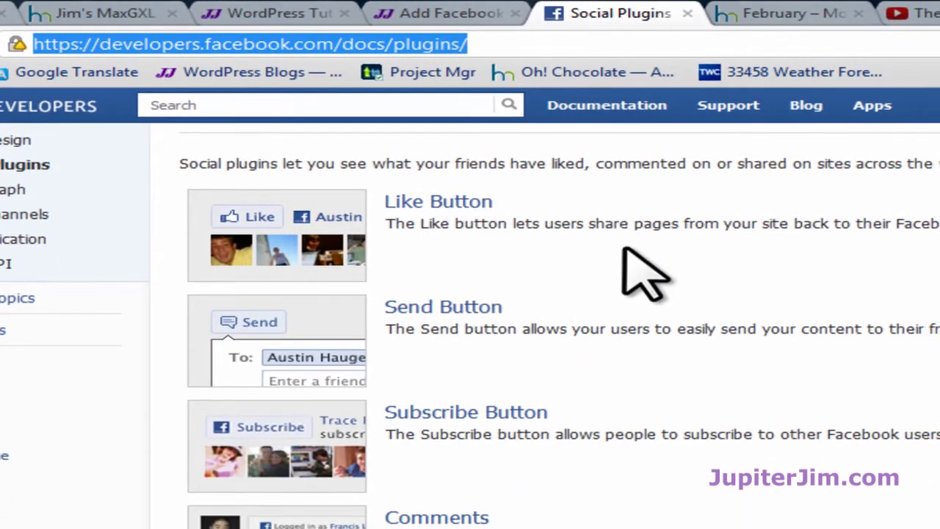
- Open the Comments plugin's page from the social plugins list and go to its configuration form
click(631, 294)
scroll(623, 294, down, 3)
click(420, 311)
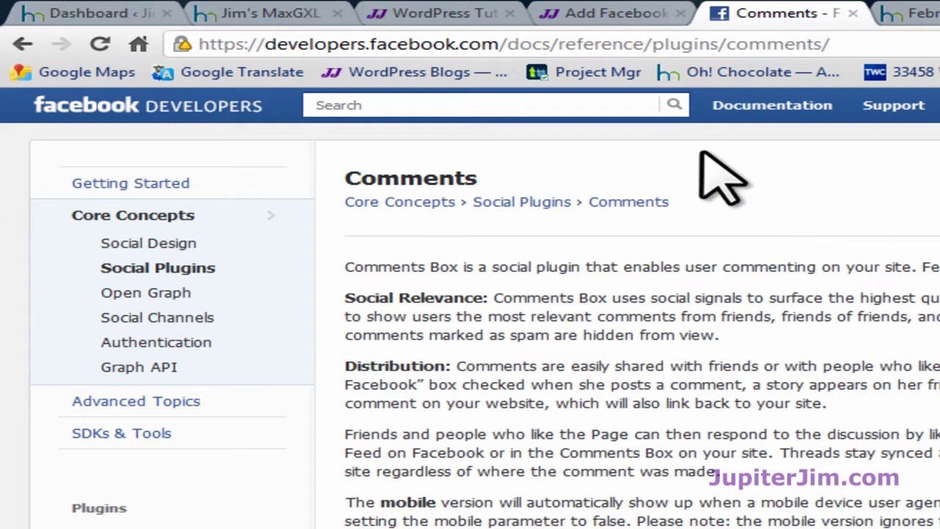
click(859, 43)
click(859, 42)
scroll(663, 398, down, 5)
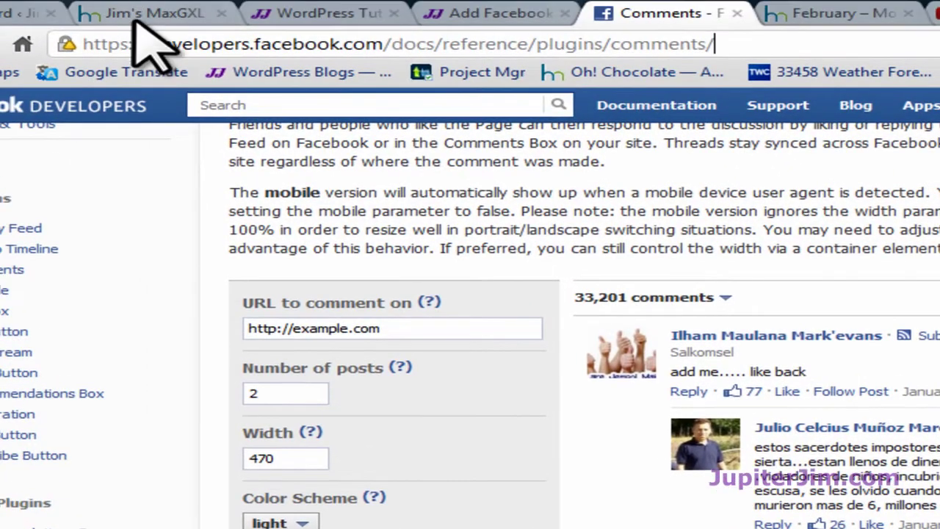
- Open the "placeholder" images blog post on jimsmaxgxlteam.com and check the Leave a Reply area below it
click(137, 14)
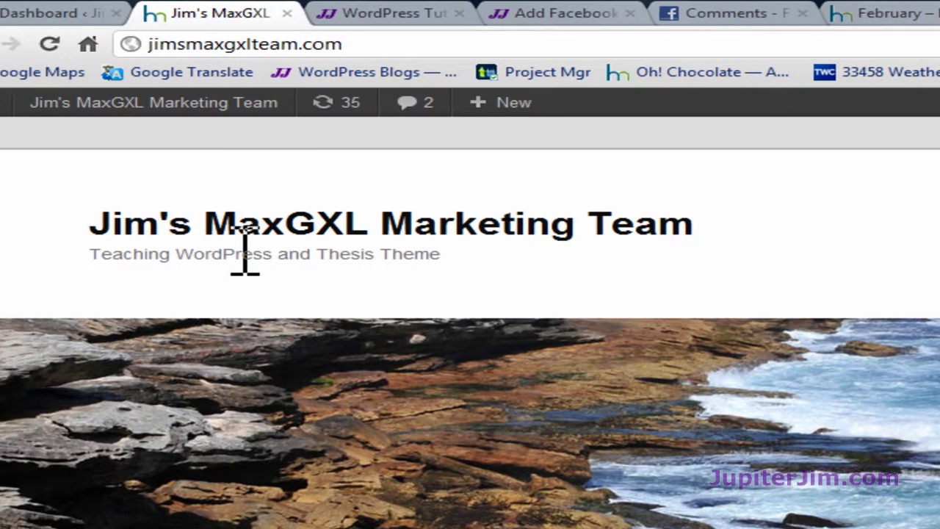
scroll(293, 272, down, 5)
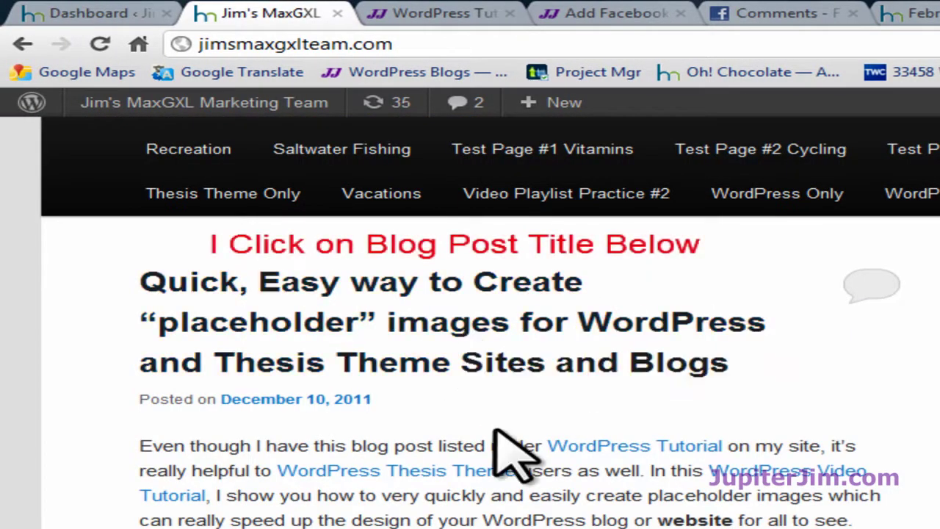
click(451, 331)
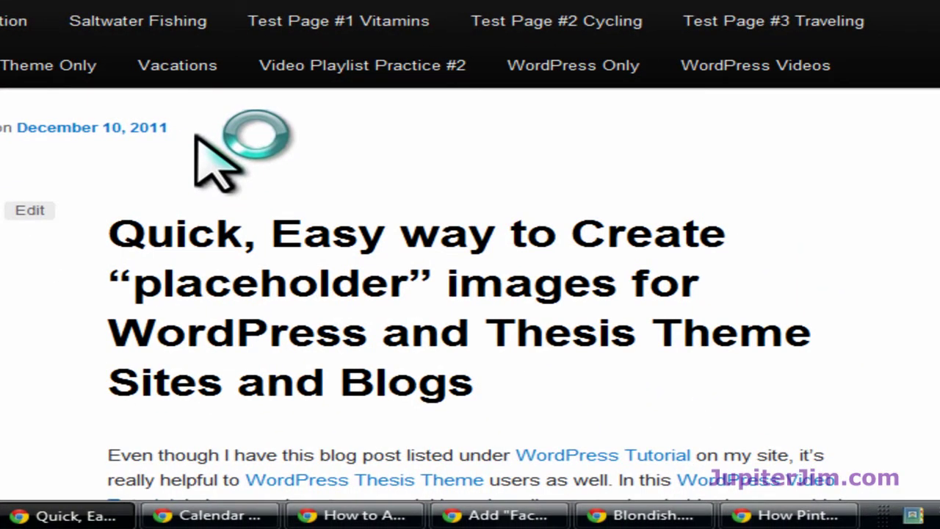
scroll(147, 169, down, 20)
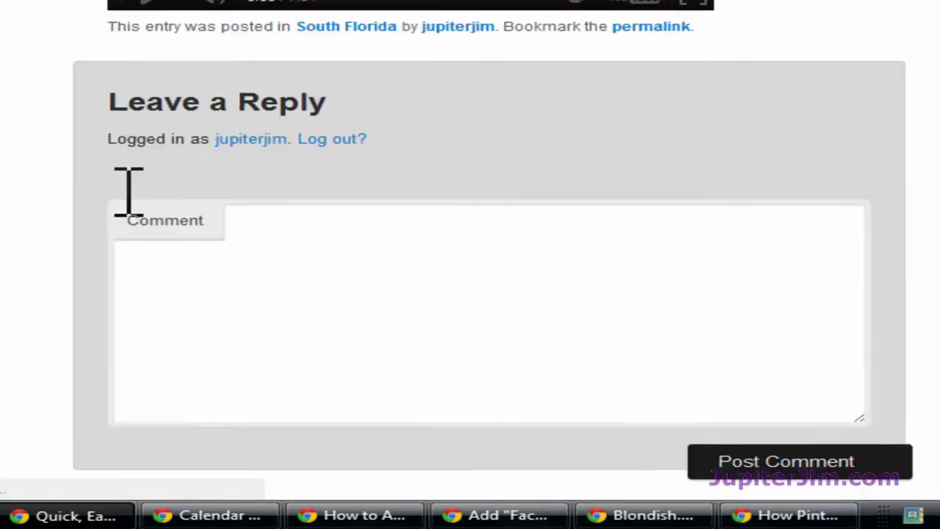
scroll(129, 192, up, 20)
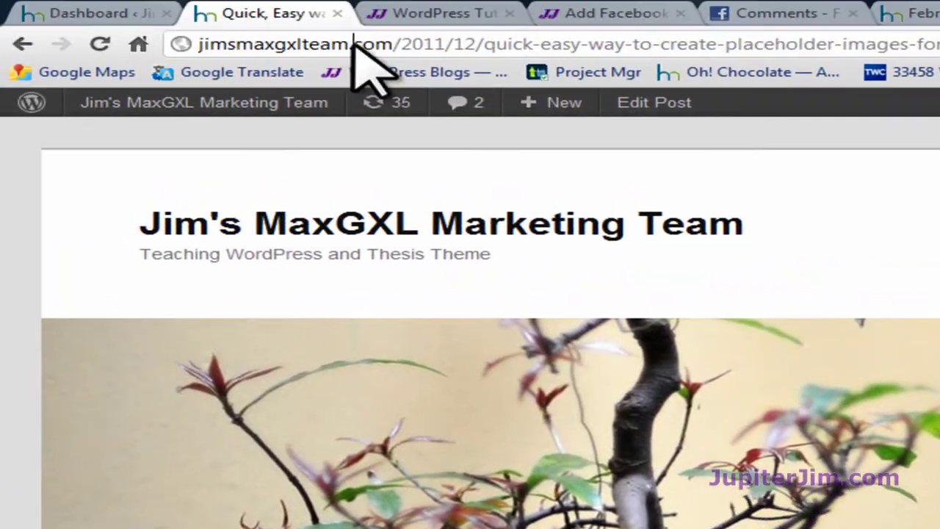
- Copy the blog post's full address and paste it as the Comments plugin's URL to comment on
click(300, 46)
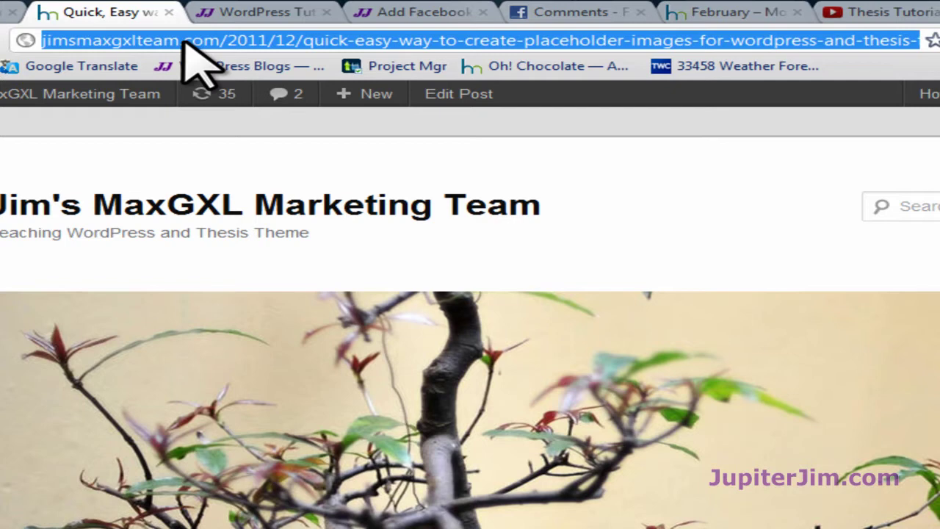
click(547, 12)
click(315, 299)
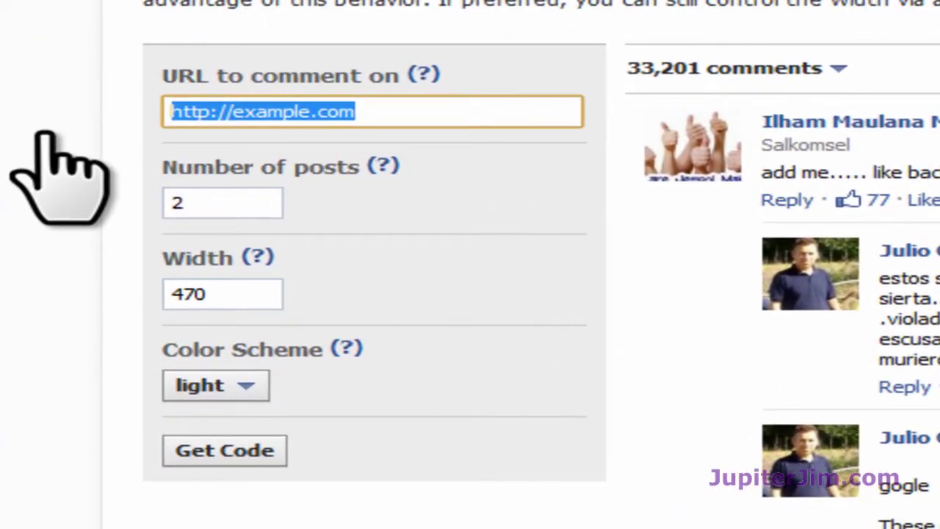
key(ctrl+v)
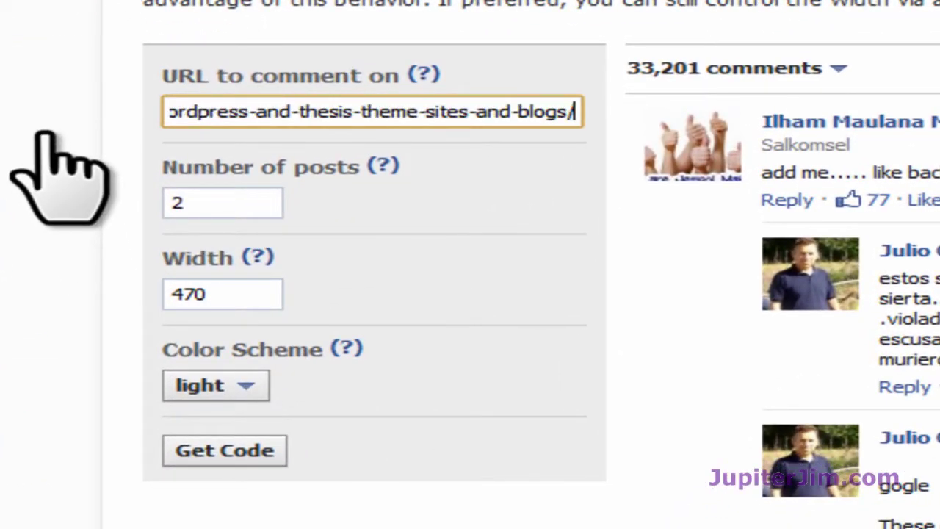
- Set the Comments plugin's number of posts to 5 and its width to 510
drag(225, 199, 142, 216)
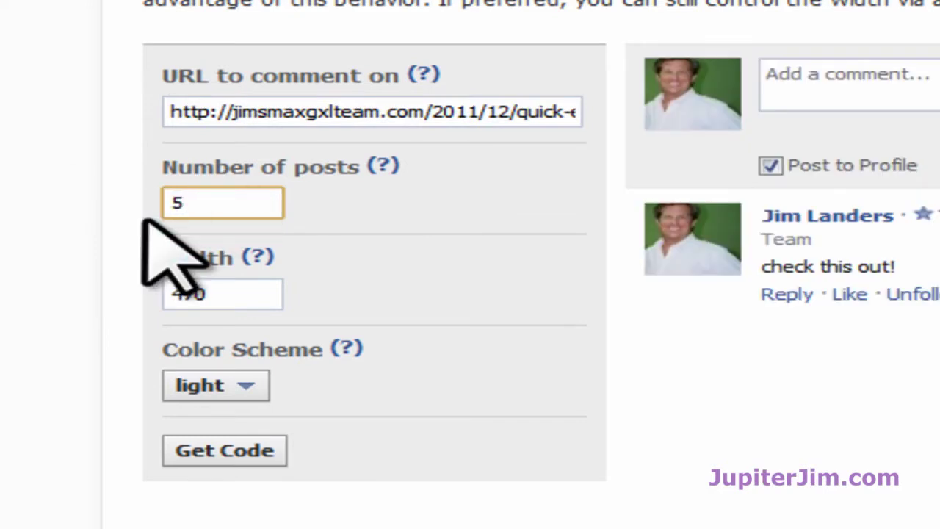
drag(227, 301, 110, 304)
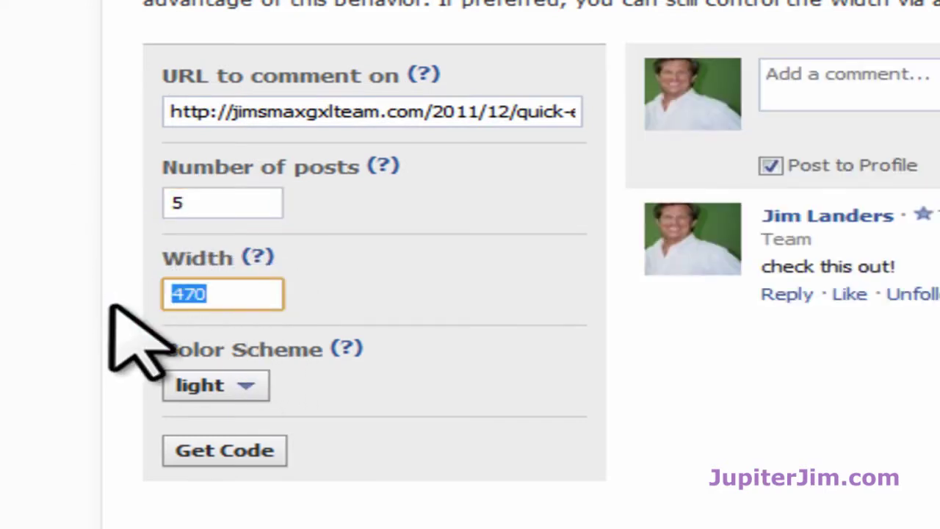
text(510)
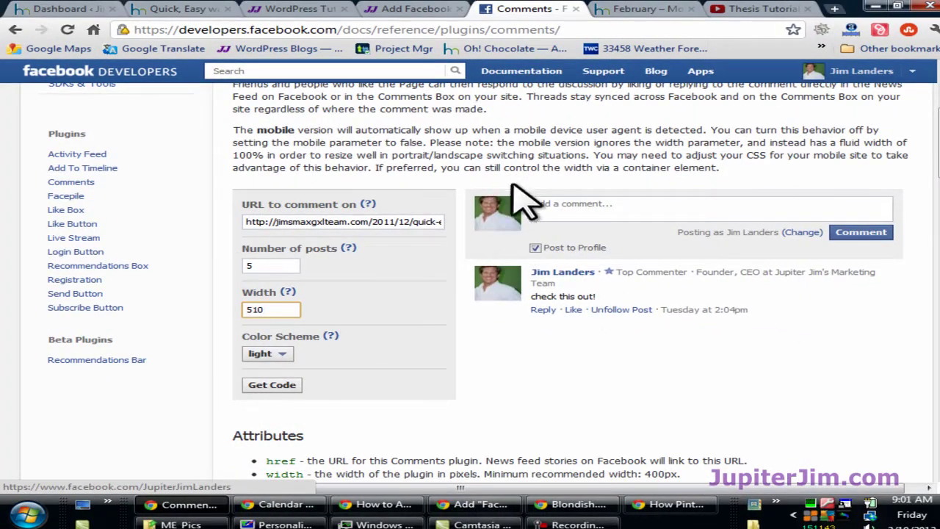
- Generate the Comments plugin code, keep Jim's MaxGXL Team as the app, and copy the HTML5 JavaScript SDK script
click(270, 387)
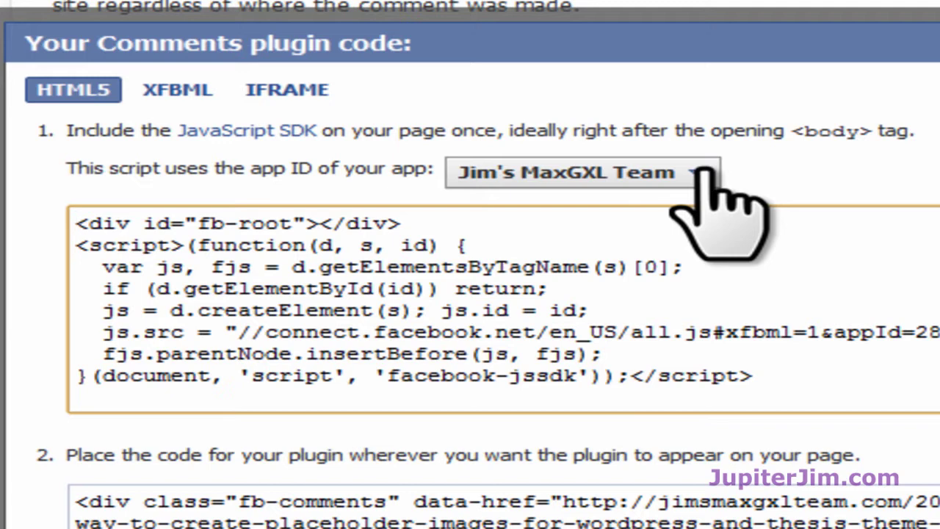
click(706, 176)
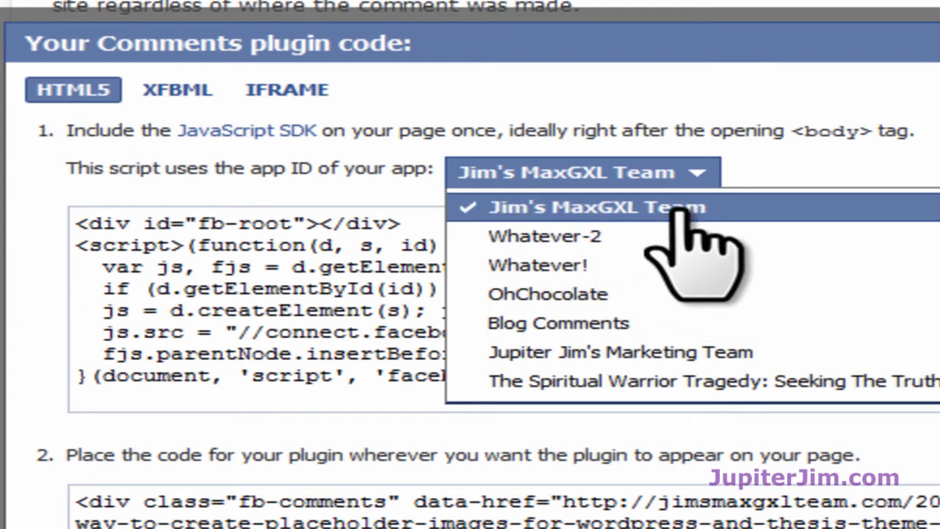
click(785, 172)
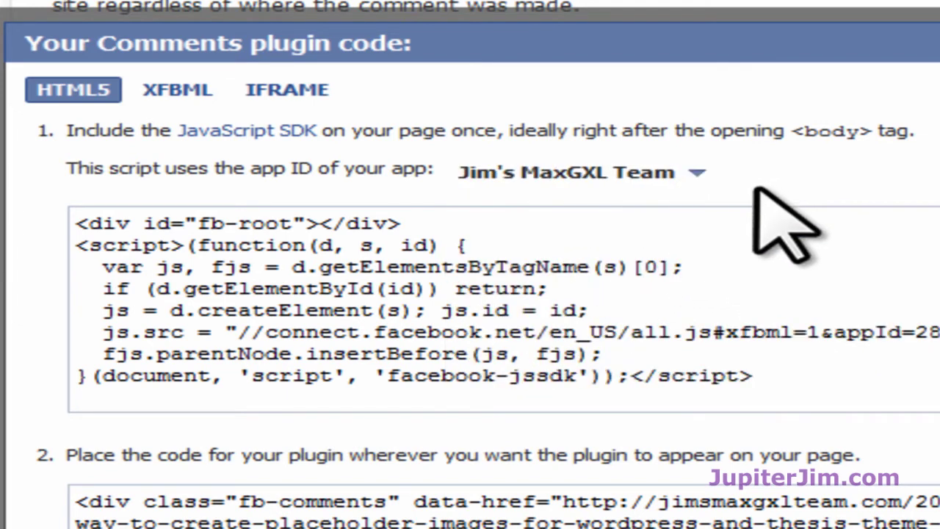
click(365, 305)
key(ctrl+c)
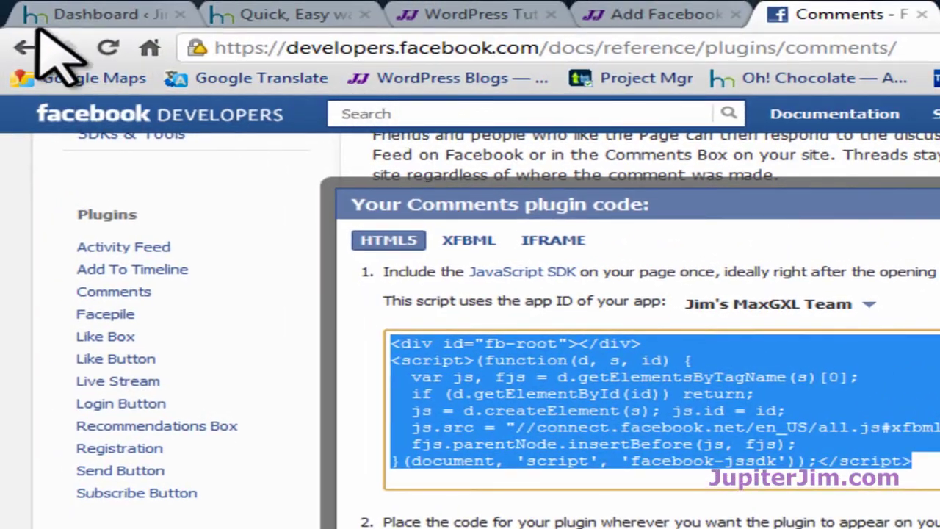
- Open the "placeholder" images post from the jimsmaxgxlteam.com posts list in the fullscreen HTML editor
click(279, 17)
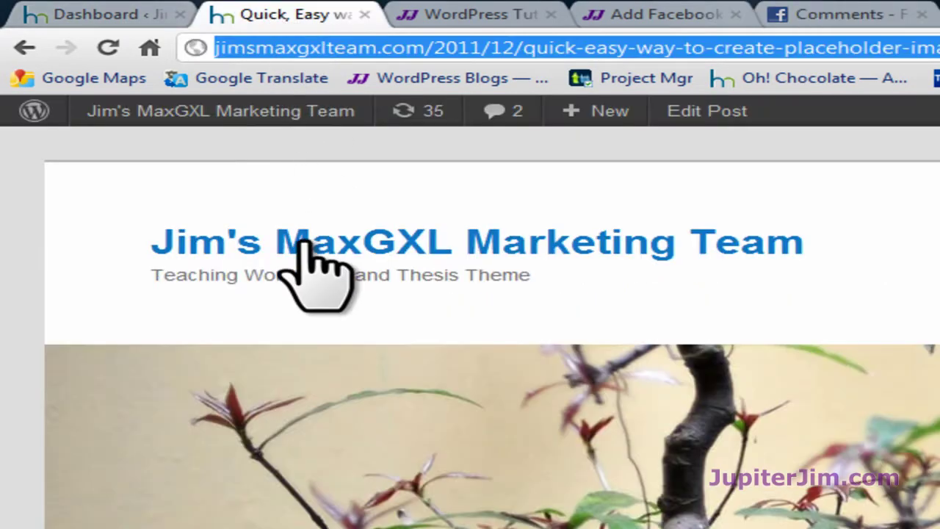
click(87, 14)
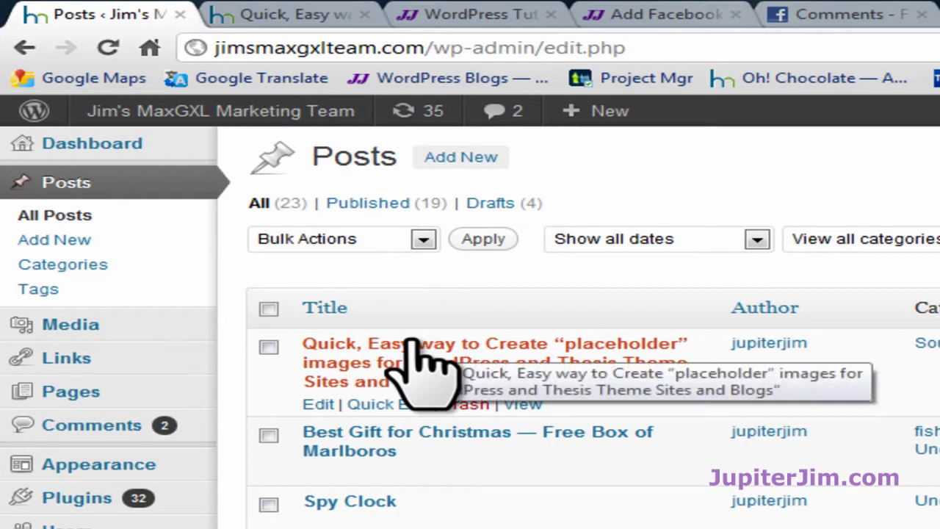
click(415, 352)
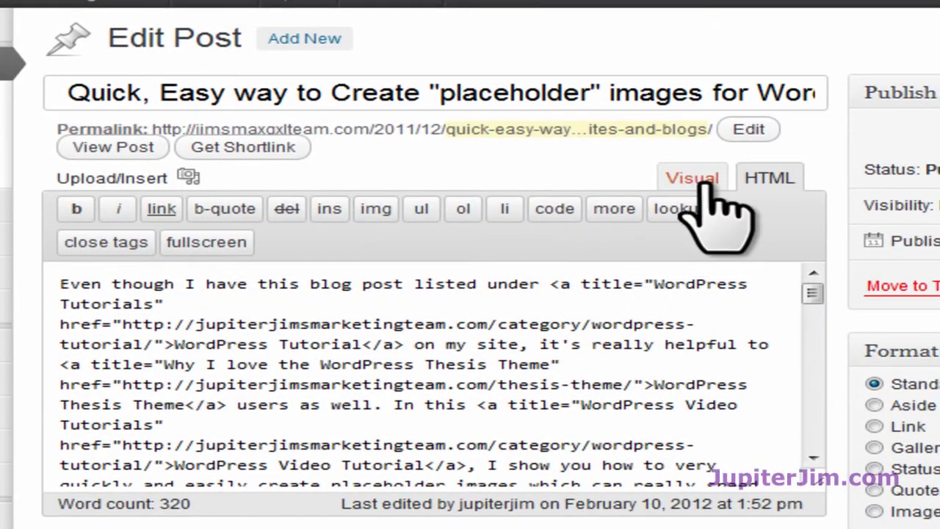
click(796, 238)
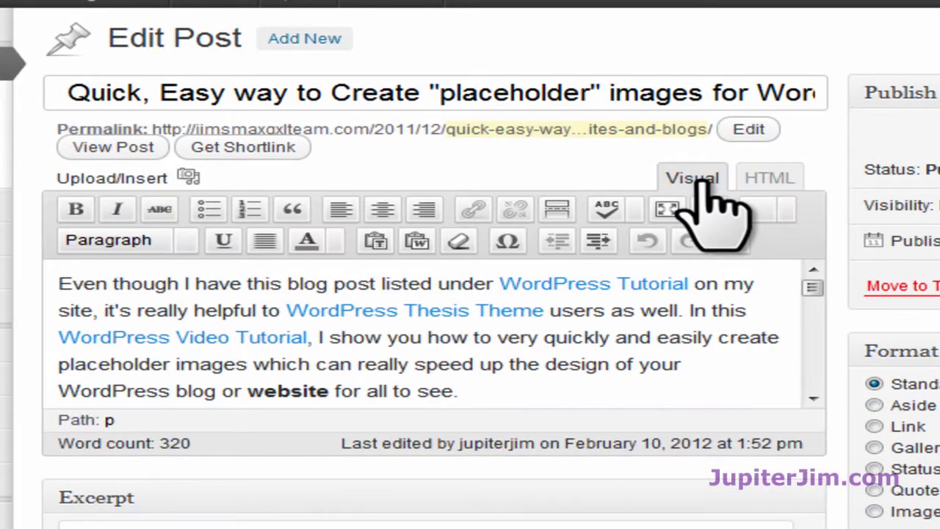
click(771, 179)
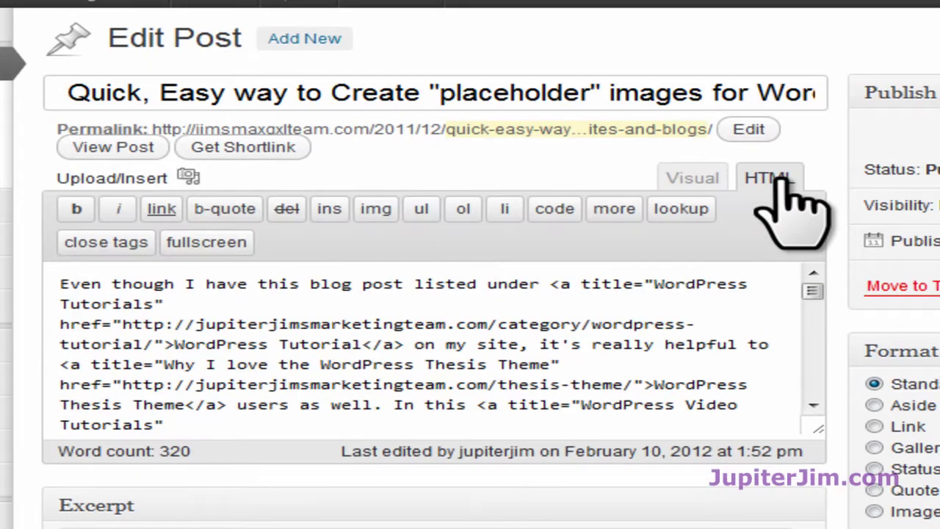
click(192, 246)
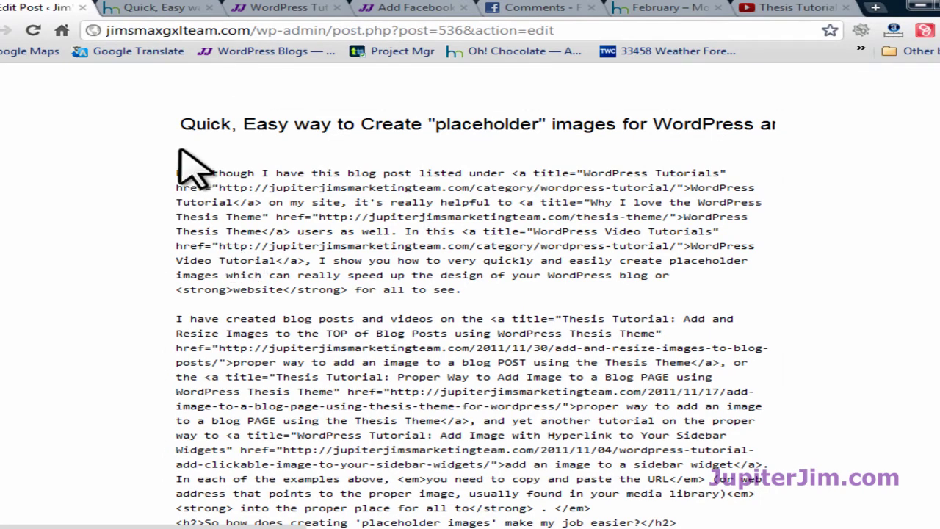
- Insert the copied JavaScript SDK script on its own line above the post's first paragraph and update the post
mouse_move(191, 170)
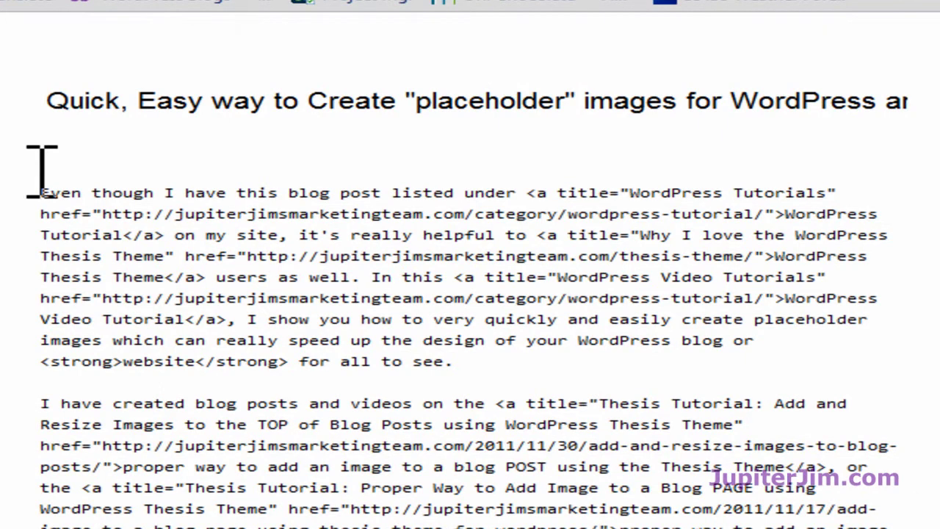
click(49, 163)
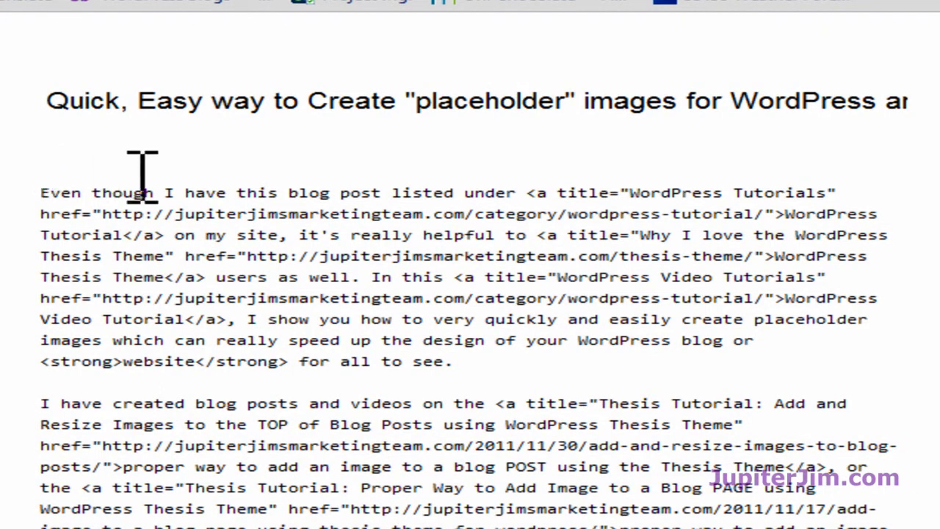
key(Return)
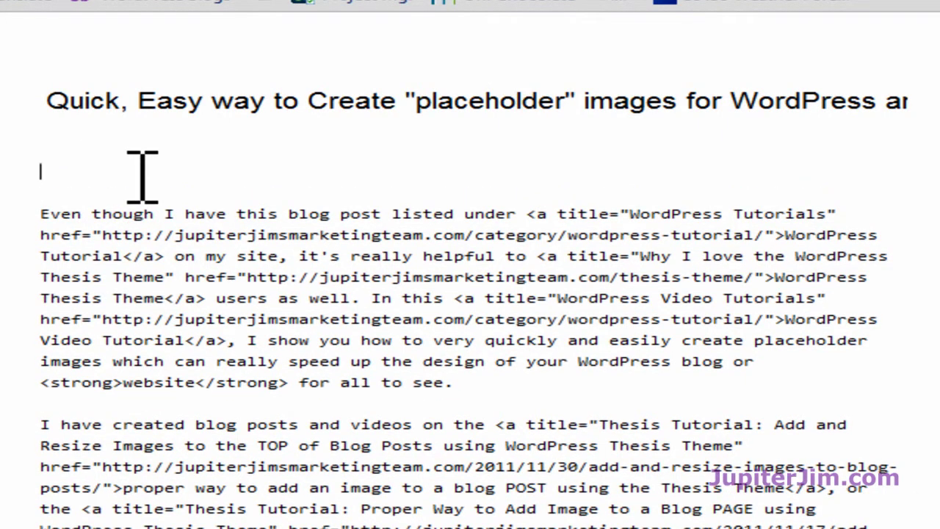
key(ctrl+v)
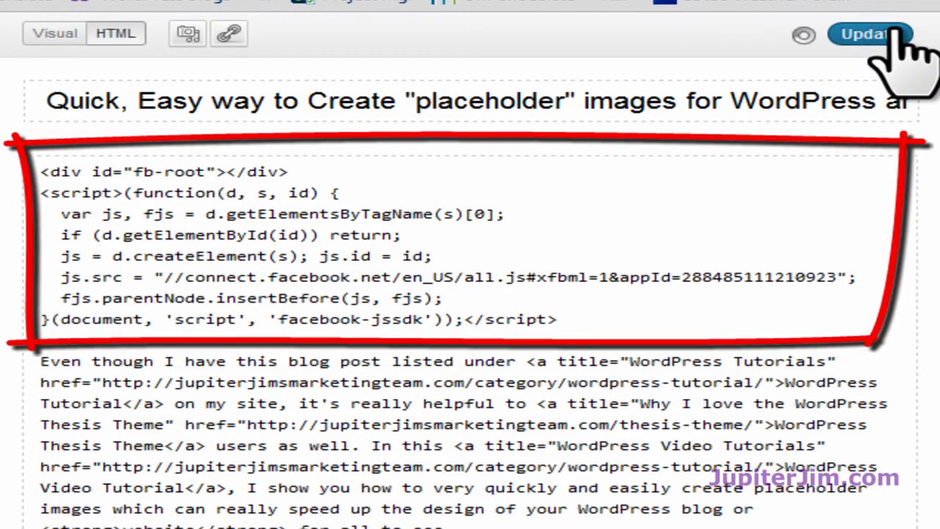
click(881, 34)
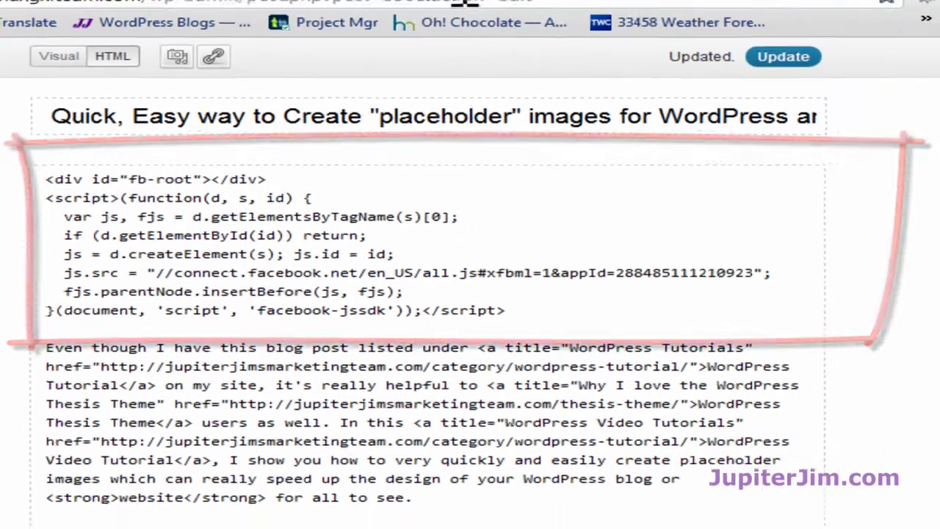
- Copy the fb-comments div code for placing the plugin from the Facebook Comments plugin code dialog
click(432, 21)
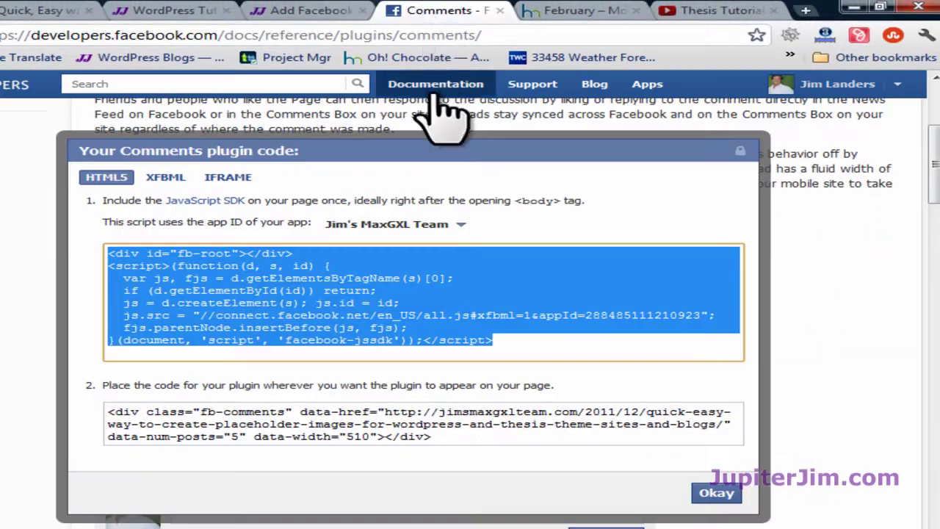
click(100, 391)
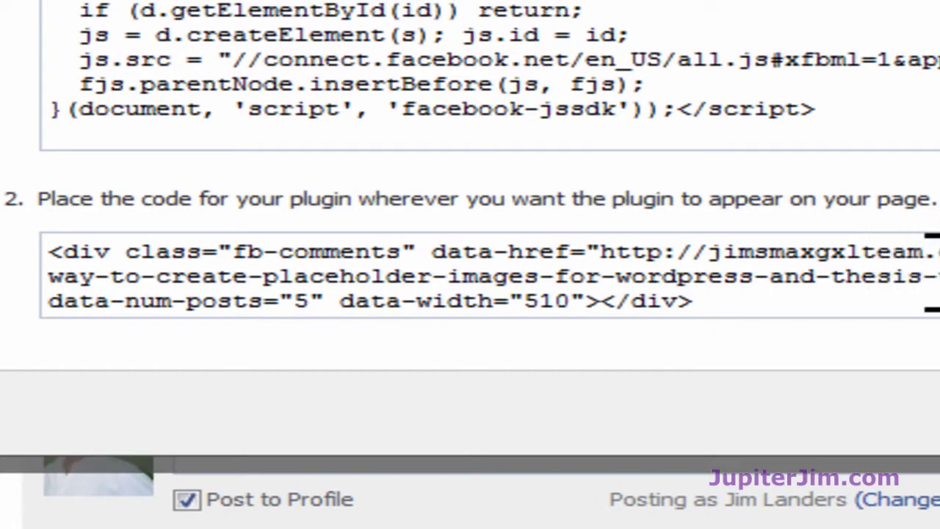
click(540, 283)
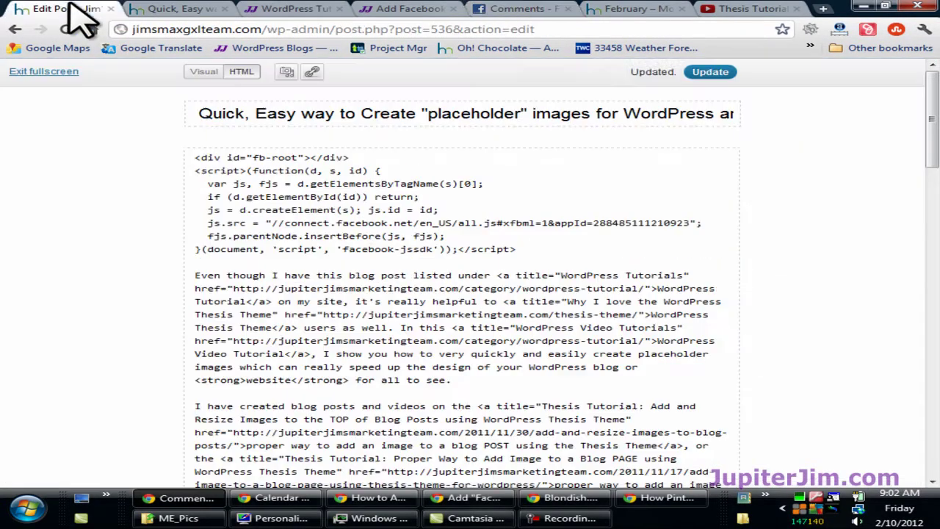
- Paste the fb-comments div code at the end of the post's HTML, separated from the video embed by a blank line
click(73, 9)
scroll(729, 193, down, 12)
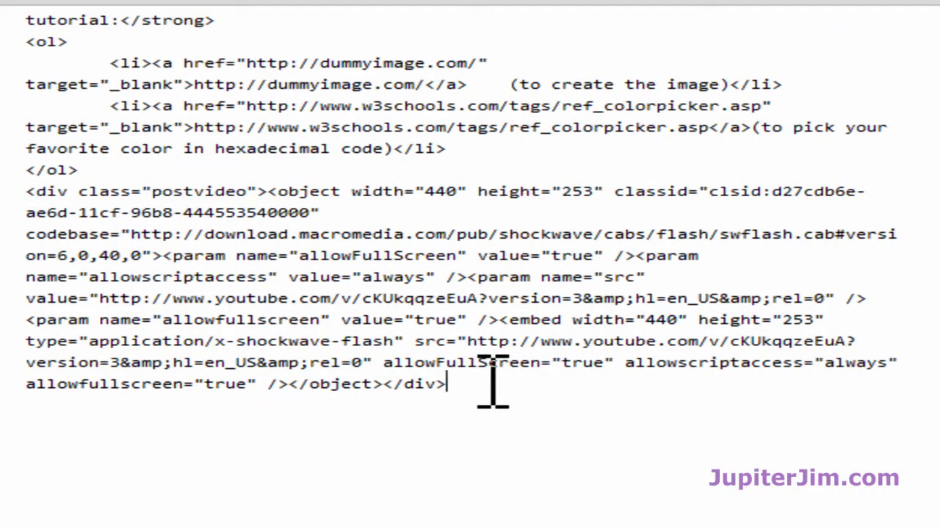
key(Return)
key(Return)
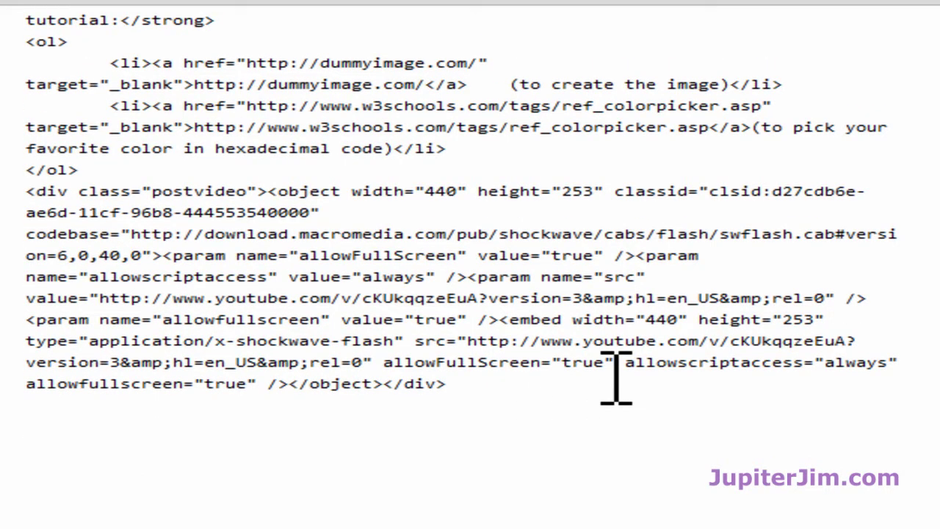
text(<div class="fb-comments" data-href="http://jimsmaxgxlteam.com/2011/12/quick-easy-way-to-create-placeholder-images-for-wordpress-and-thesis-theme-sites-and-blogs/" data-num-posts="5" data-width="510"></div>)
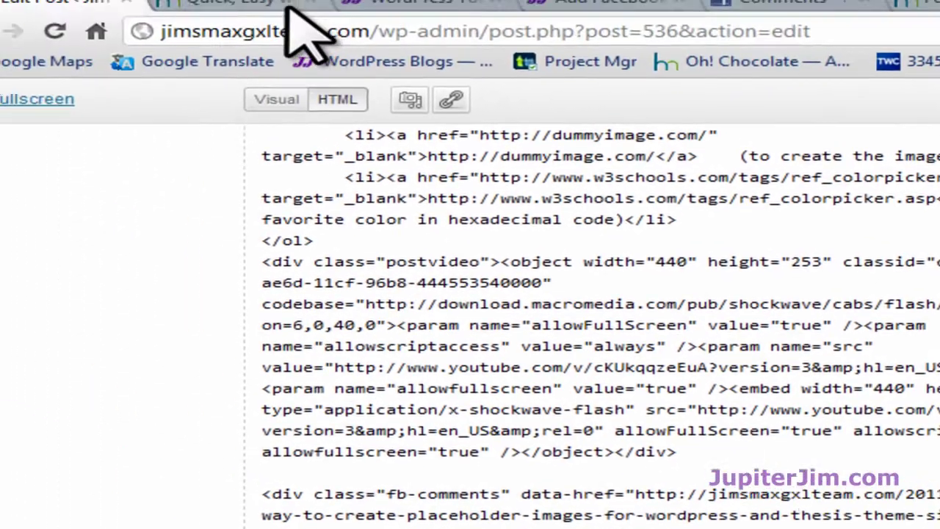
- Reload the published "placeholder" images post and check the area below its video for the Facebook comments box
click(279, 15)
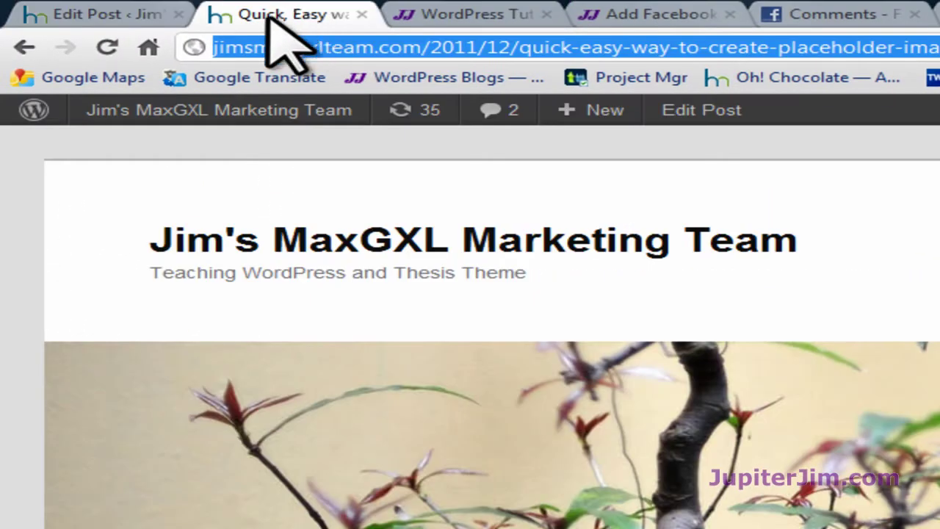
click(108, 47)
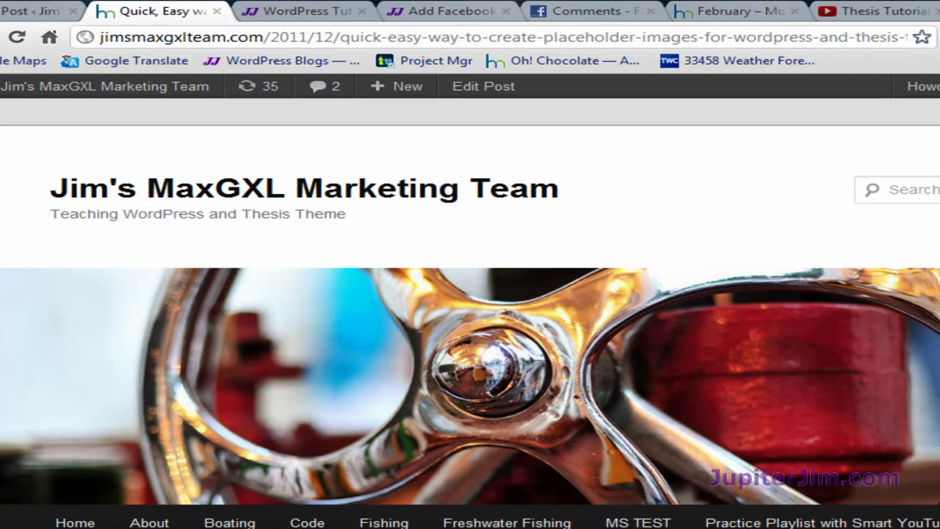
scroll(1, 271, down, 15)
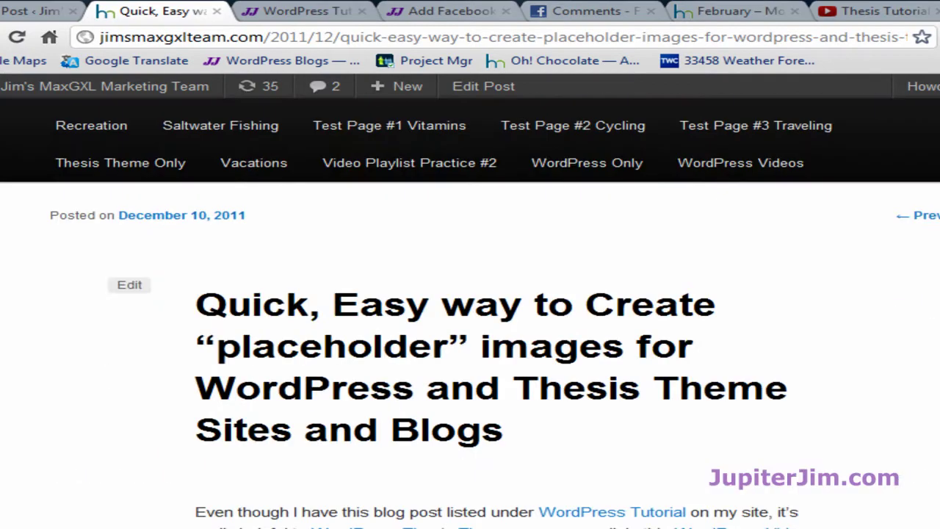
scroll(2, 271, down, 7)
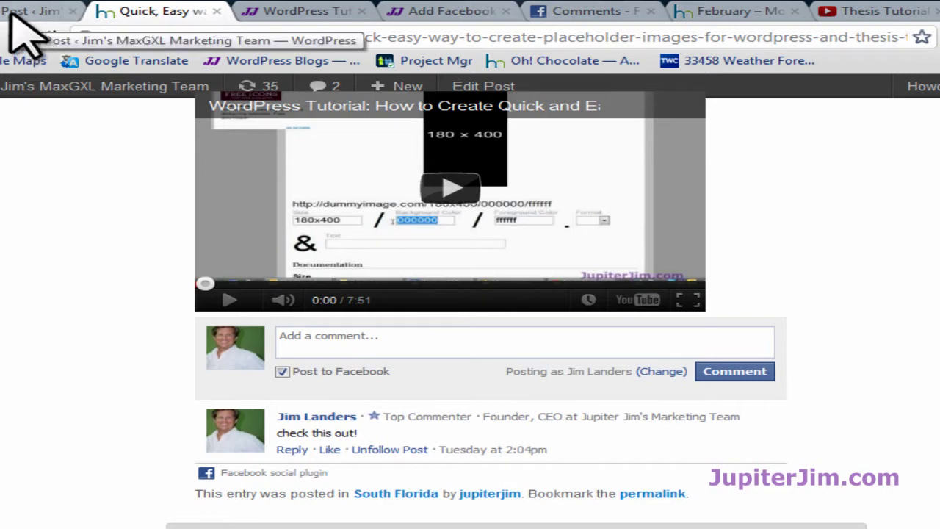
- Delete the JavaScript SDK script from the start of the post's HTML, exit the fullscreen editor and update the post
click(13, 17)
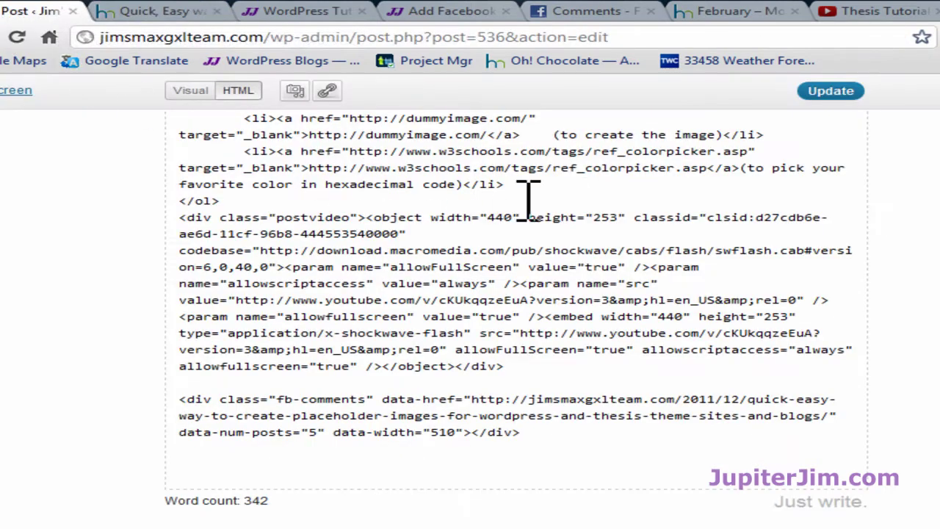
scroll(197, 232, up, 12)
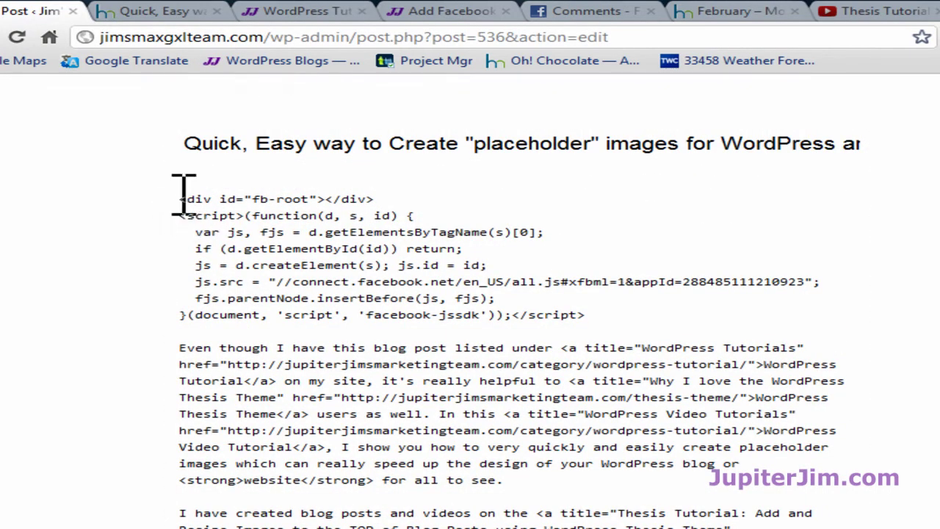
drag(180, 196, 618, 323)
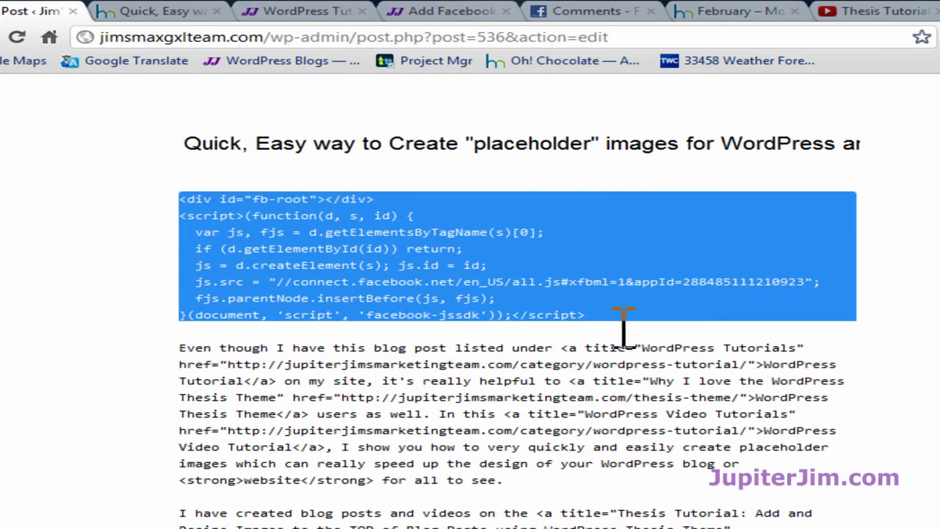
key(Delete)
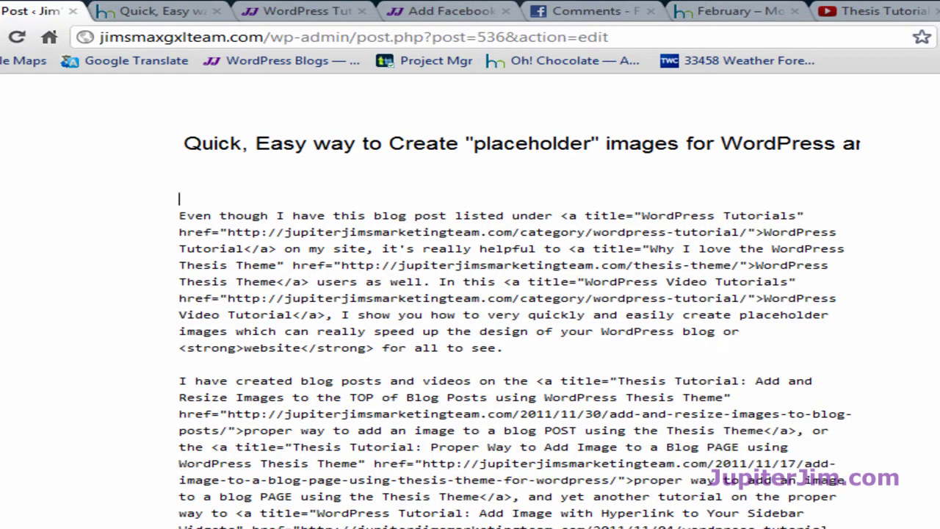
click(830, 91)
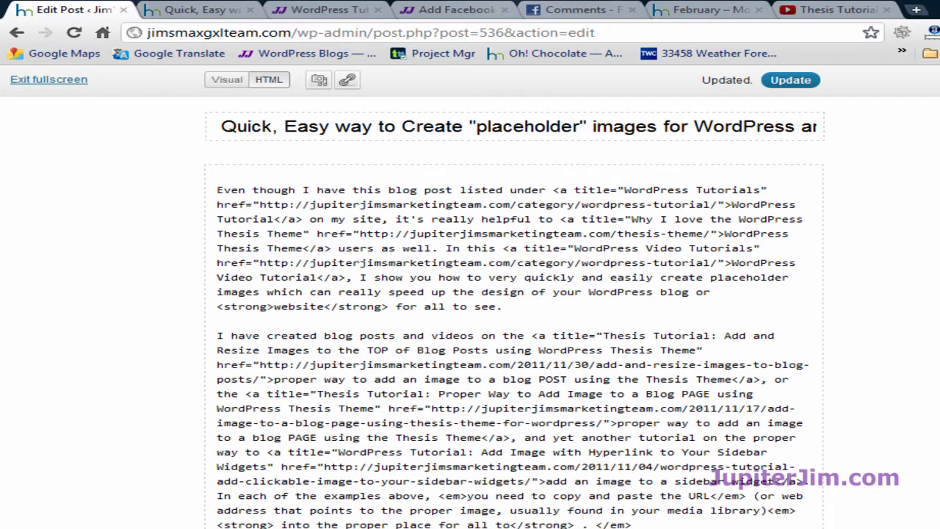
click(29, 80)
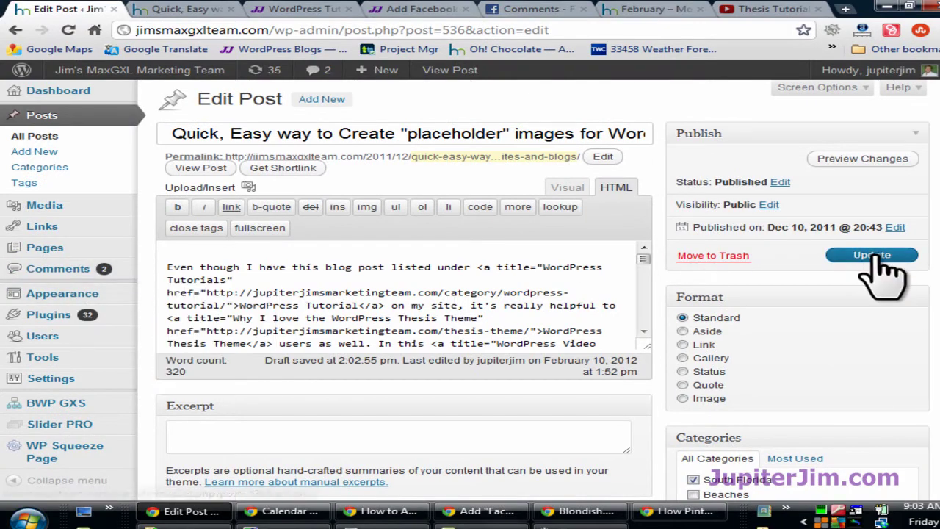
click(880, 263)
- Open the Twenty Eleven theme's Header file (header.php) in the WordPress theme editor
mouse_move(86, 301)
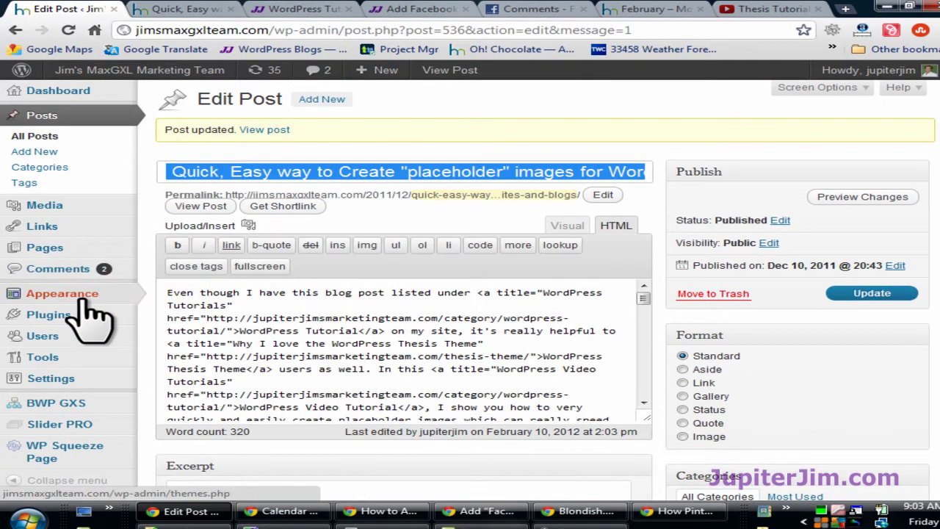
click(181, 389)
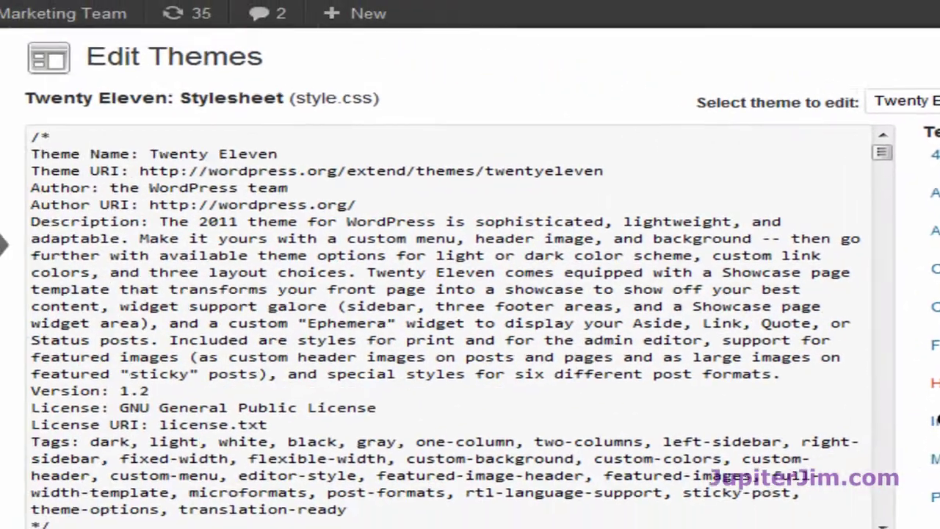
click(505, 490)
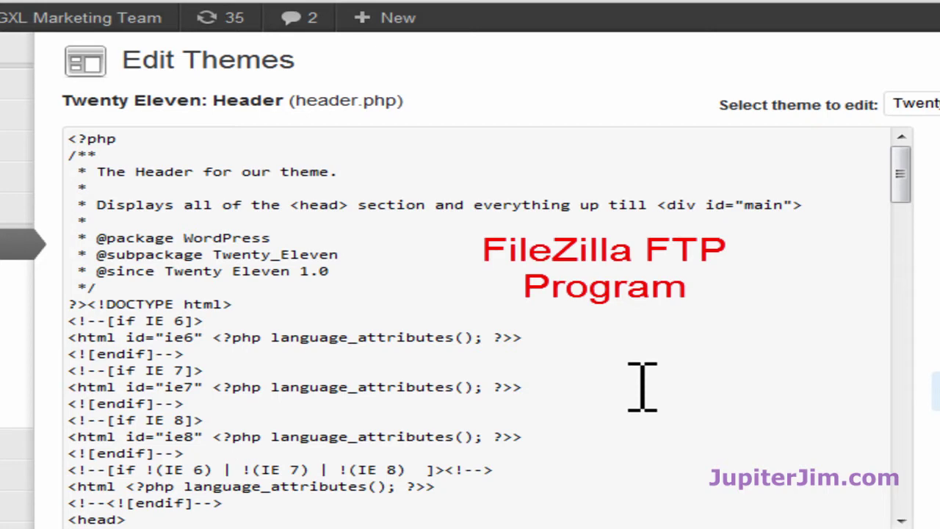
- Locate the closing head tag in header.php and examine where the opening body tag below it starts and ends
drag(903, 156, 928, 313)
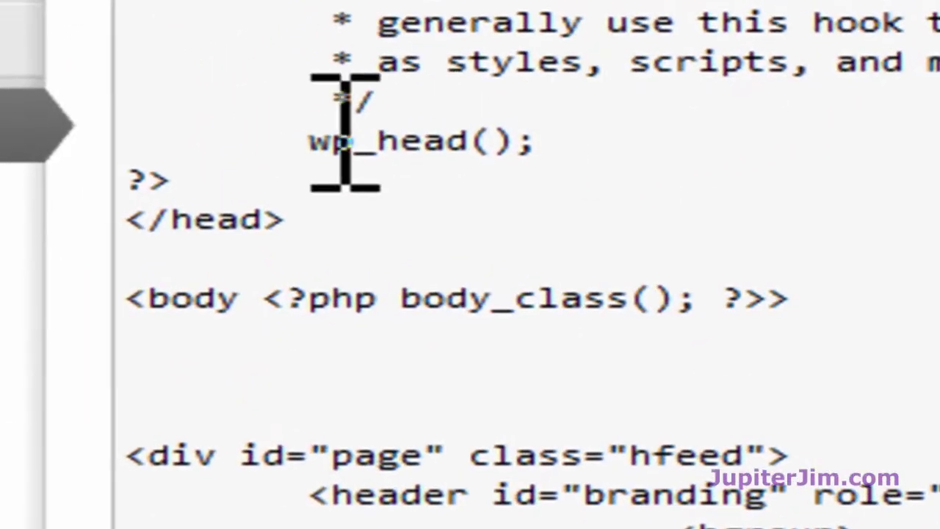
drag(306, 222, 129, 213)
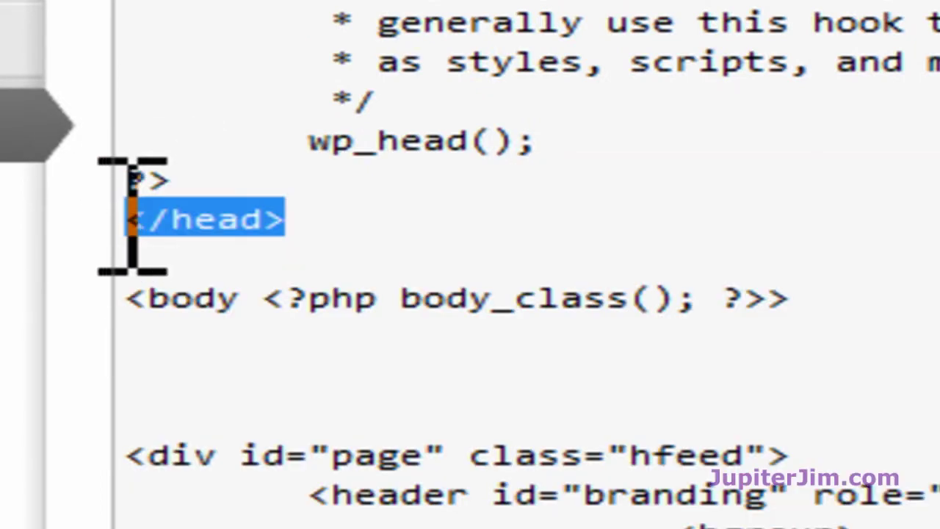
click(357, 217)
drag(237, 294, 133, 297)
click(242, 363)
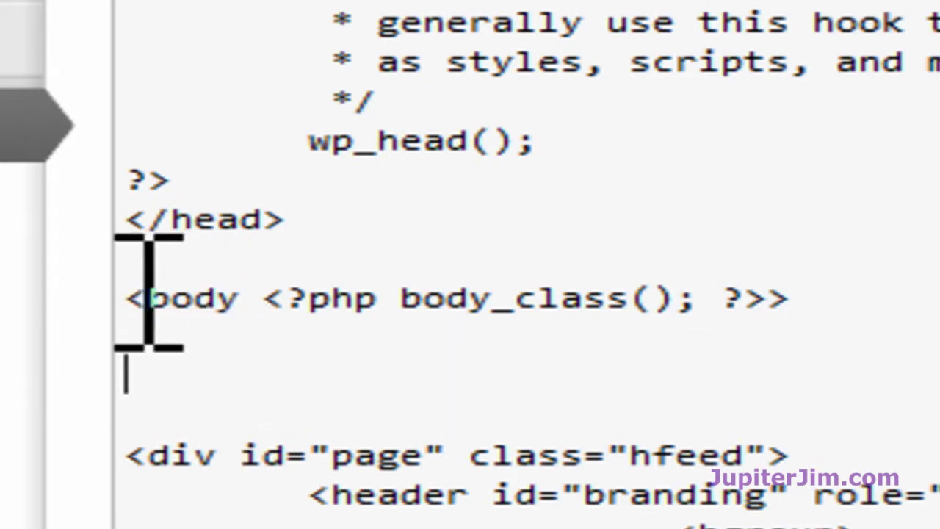
drag(143, 288, 130, 288)
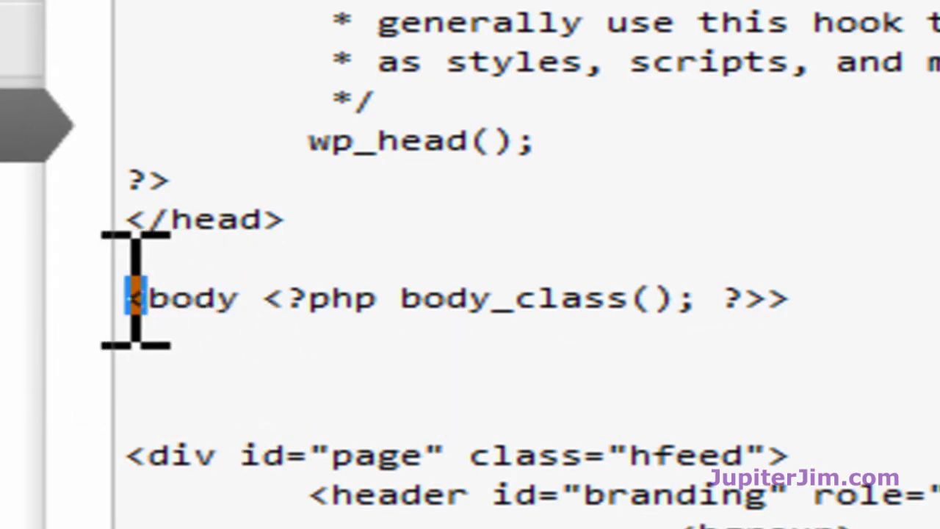
click(797, 293)
drag(767, 295, 791, 296)
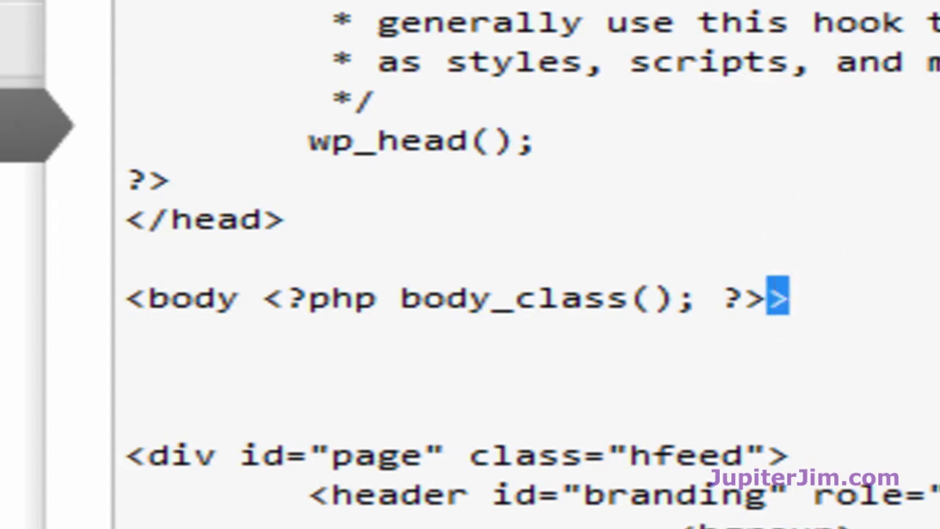
- Paste the Facebook JavaScript SDK script below the opening body tag in header.php and update the file
click(856, 283)
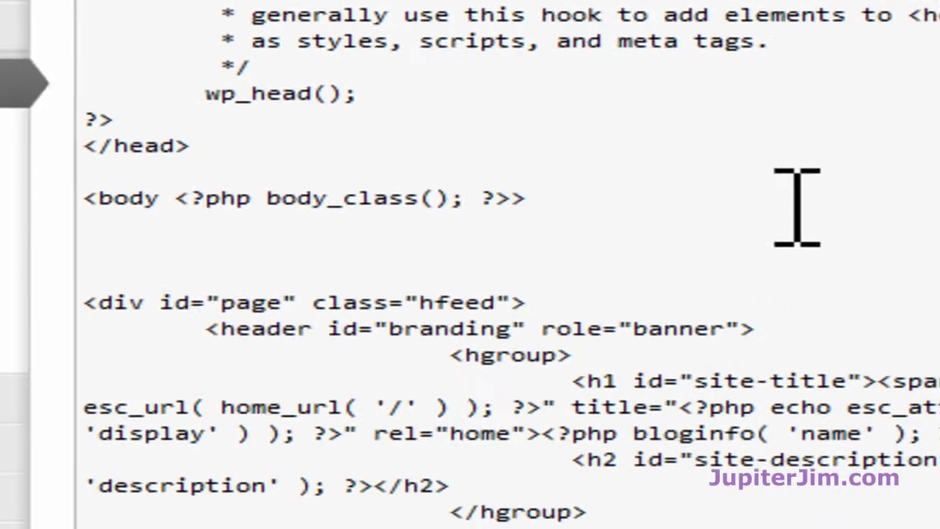
key(Return)
key(Return)
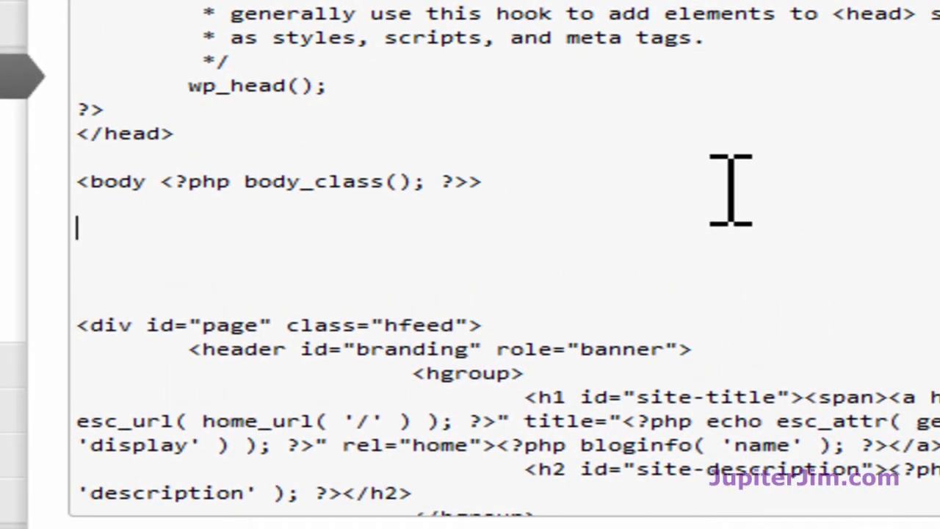
key(ctrl+v)
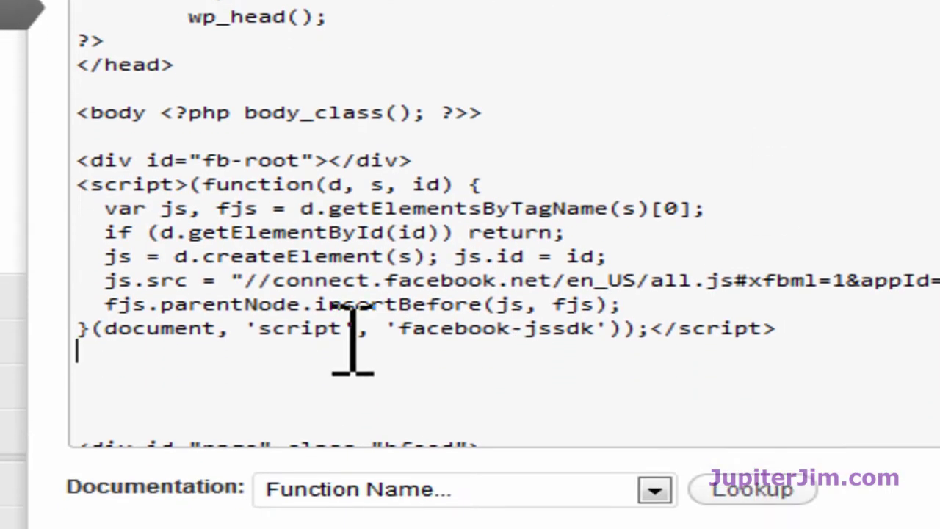
click(140, 512)
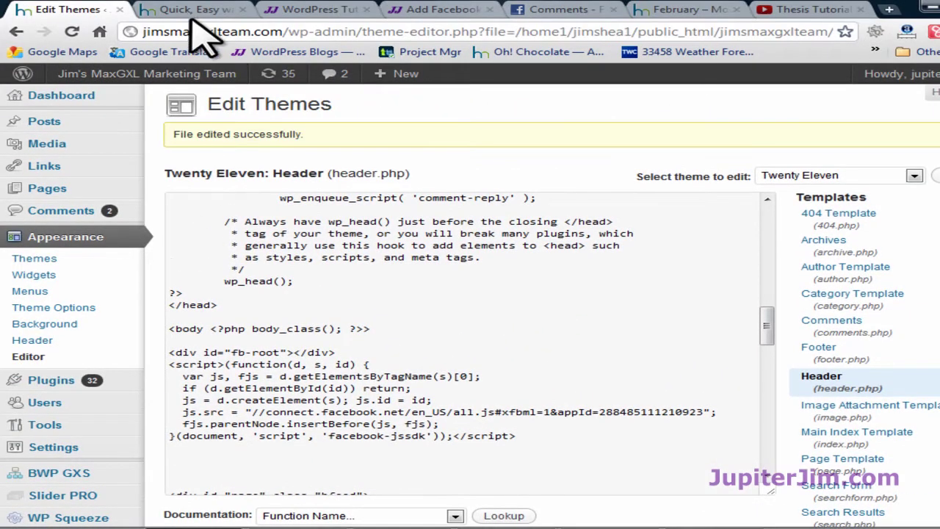
- Reload the published "placeholder" images post and check below its video for the Facebook comments box
click(187, 10)
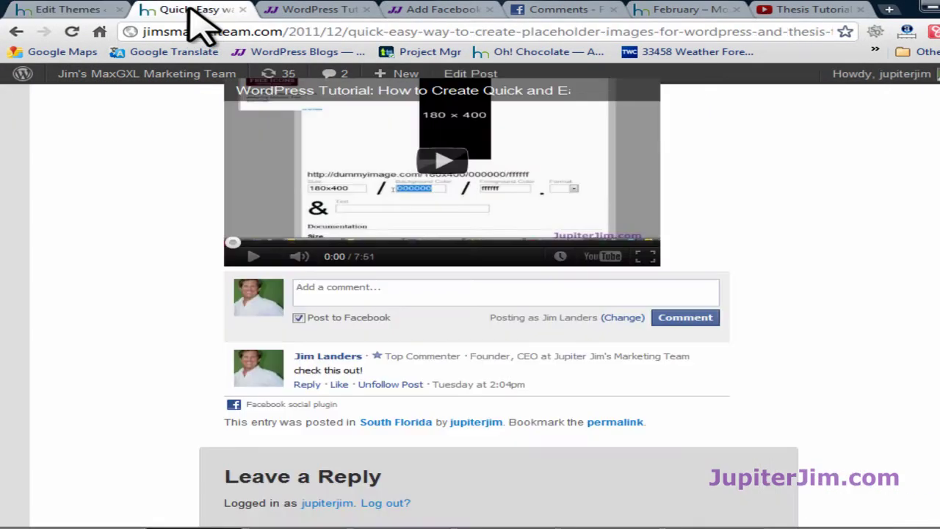
click(71, 31)
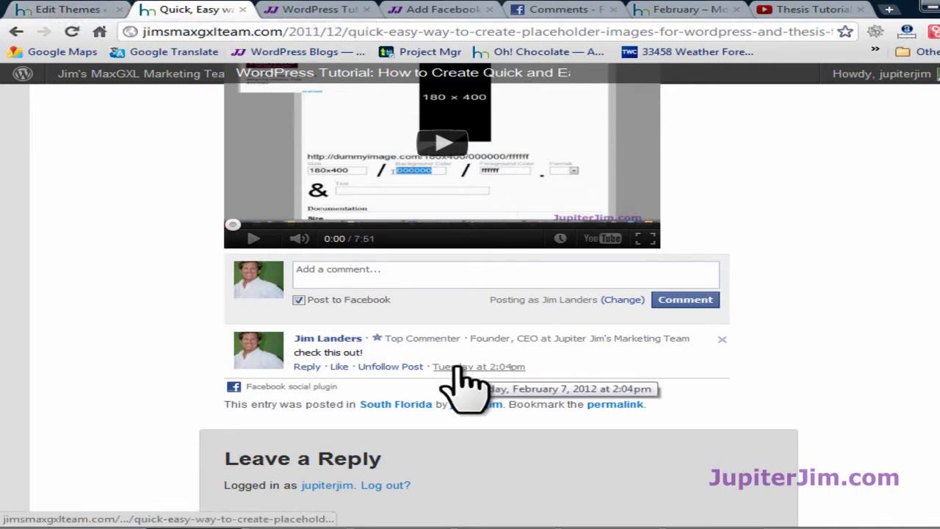
scroll(178, 335, up, 15)
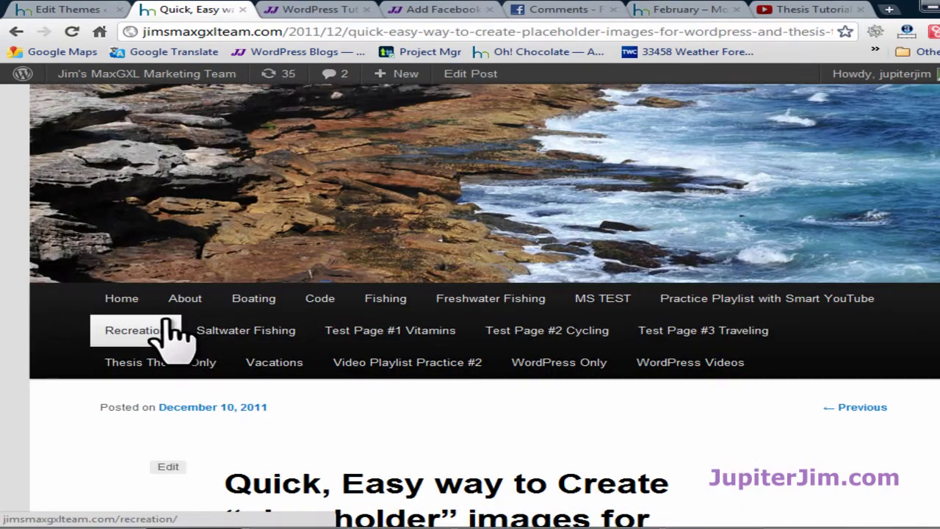
- Check the blog's home page and the published "Best Gift for Christmas" post for Facebook comments boxes
click(104, 302)
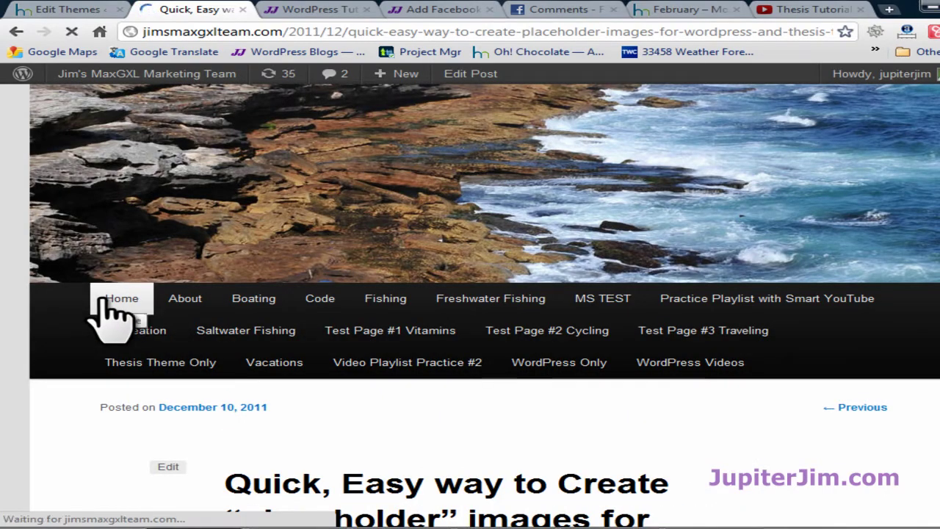
scroll(103, 315, down, 2)
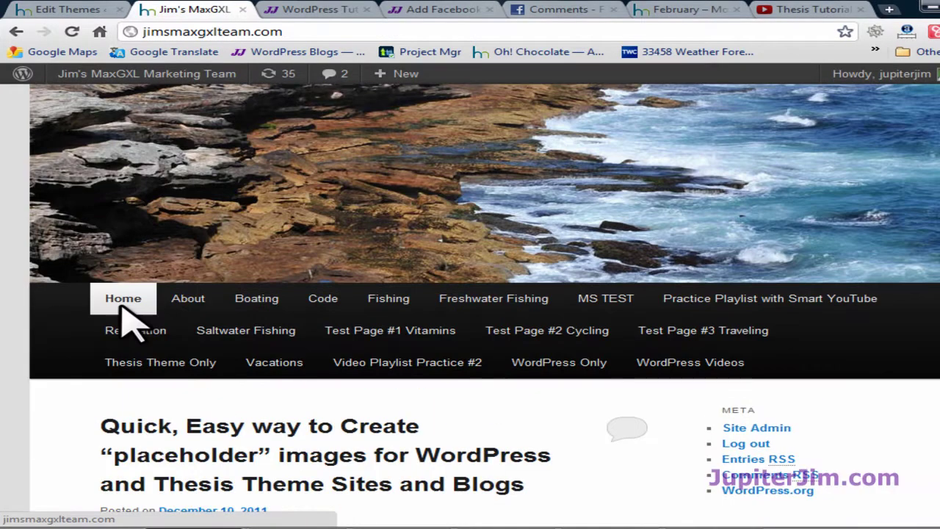
scroll(132, 323, down, 15)
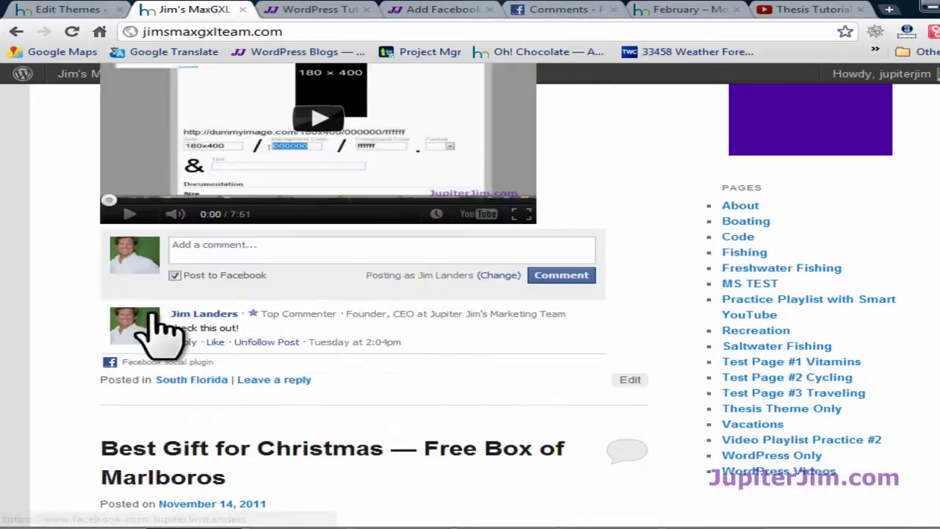
scroll(155, 323, down, 3)
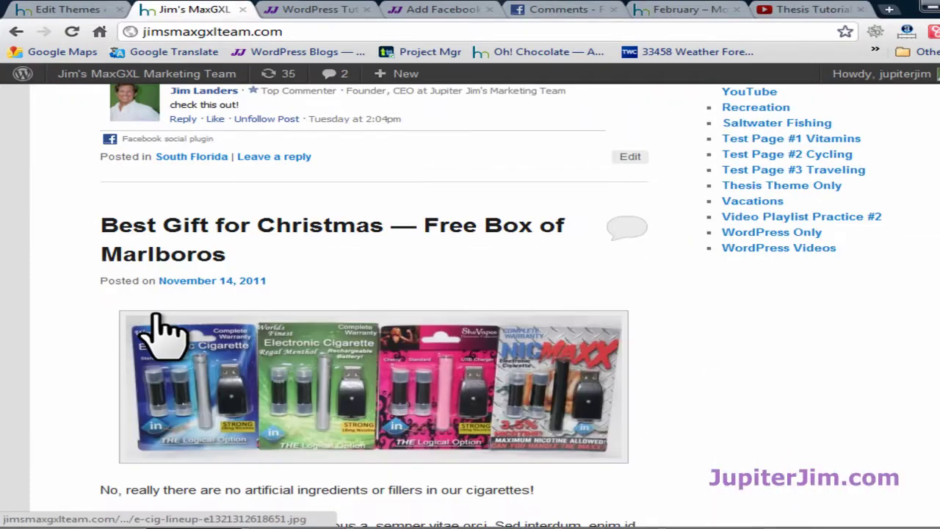
click(158, 226)
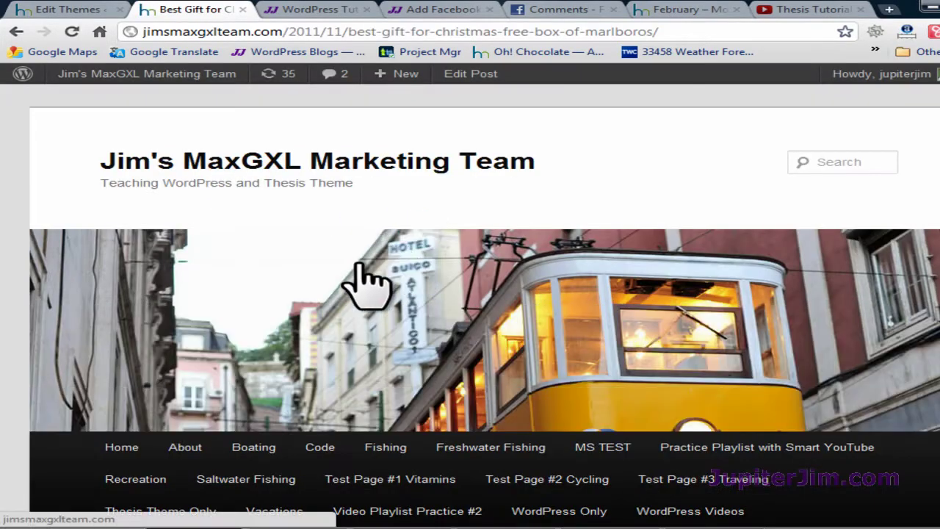
scroll(269, 325, down, 15)
scroll(272, 327, up, 15)
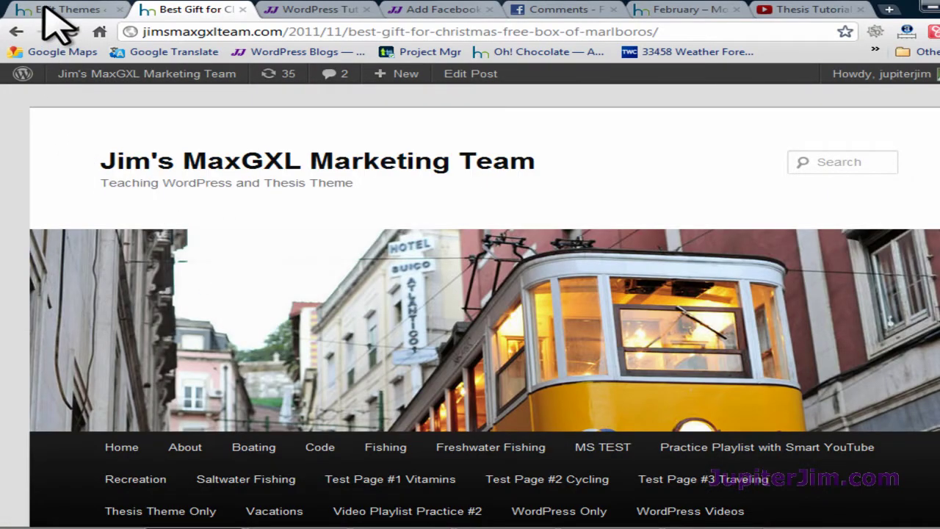
- Open the "placeholder" images post for editing and copy the fb-comments div from the end of its HTML
click(46, 10)
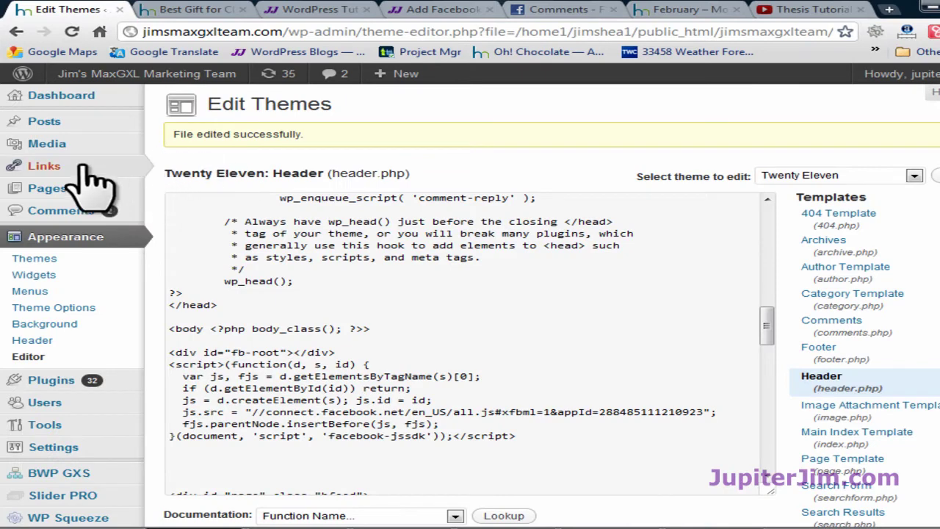
mouse_move(134, 122)
click(192, 122)
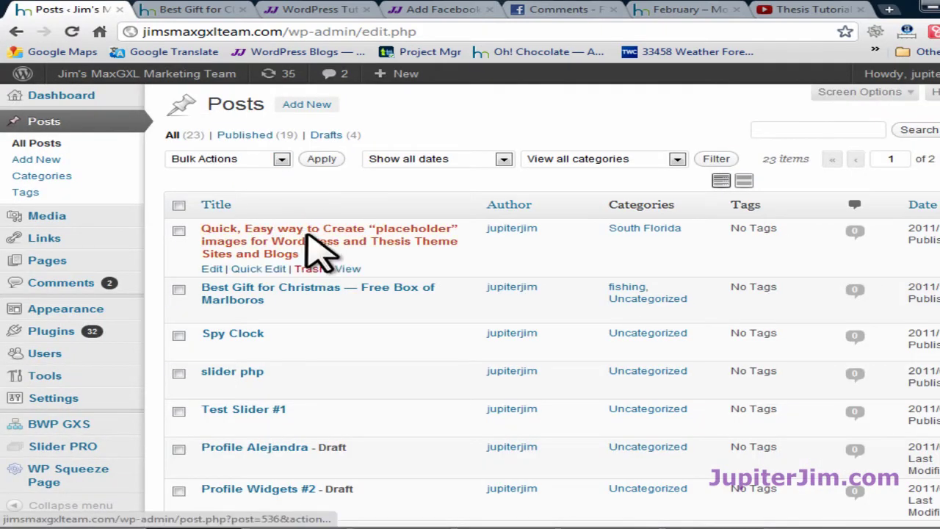
click(310, 239)
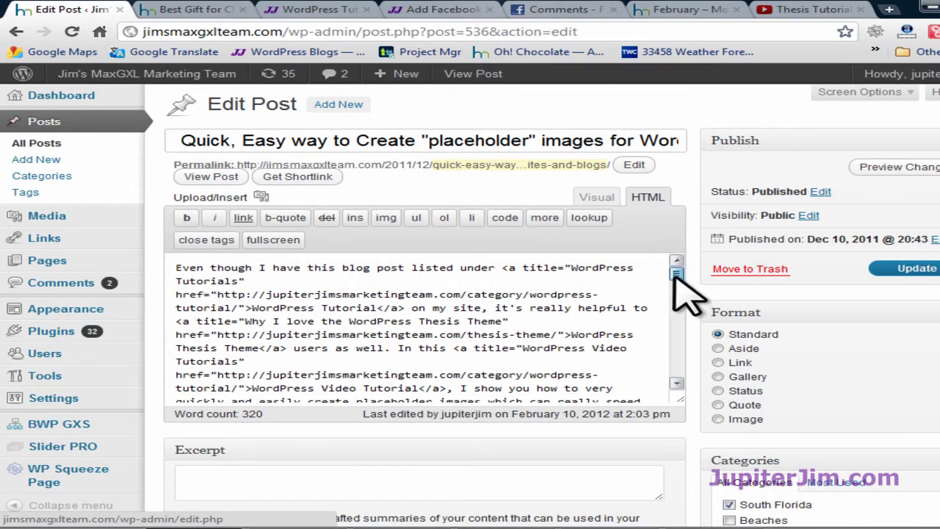
drag(676, 276, 679, 371)
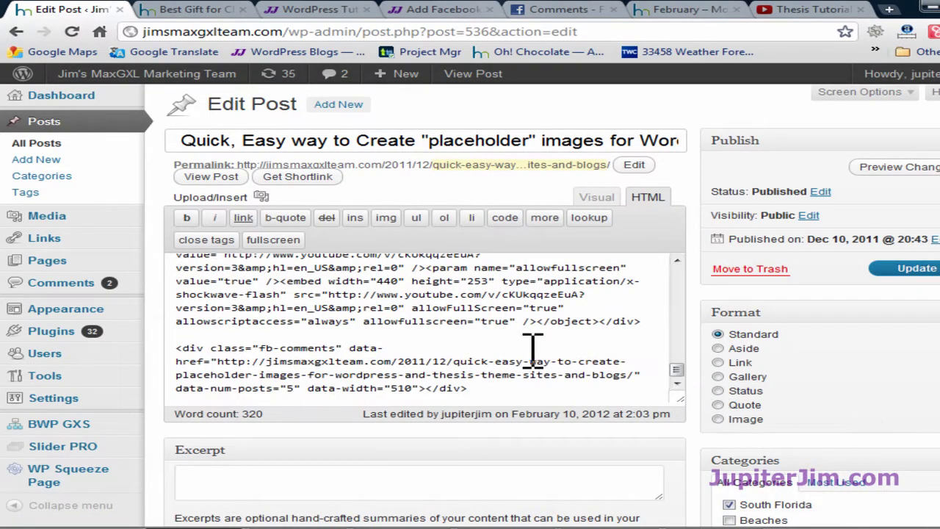
drag(177, 348, 471, 397)
key(ctrl+c)
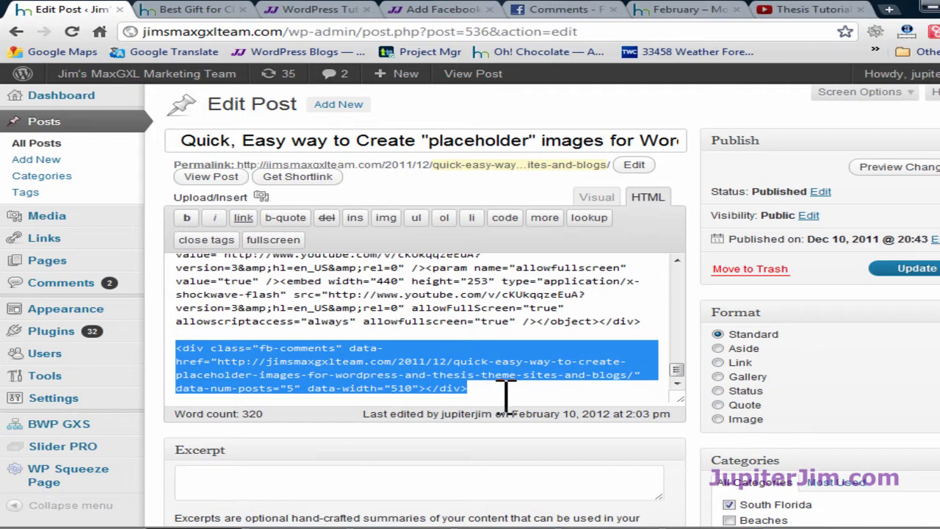
- Open the "Best Gift for Christmas -- Free Box of Marlboros" post for editing in HTML mode
click(663, 318)
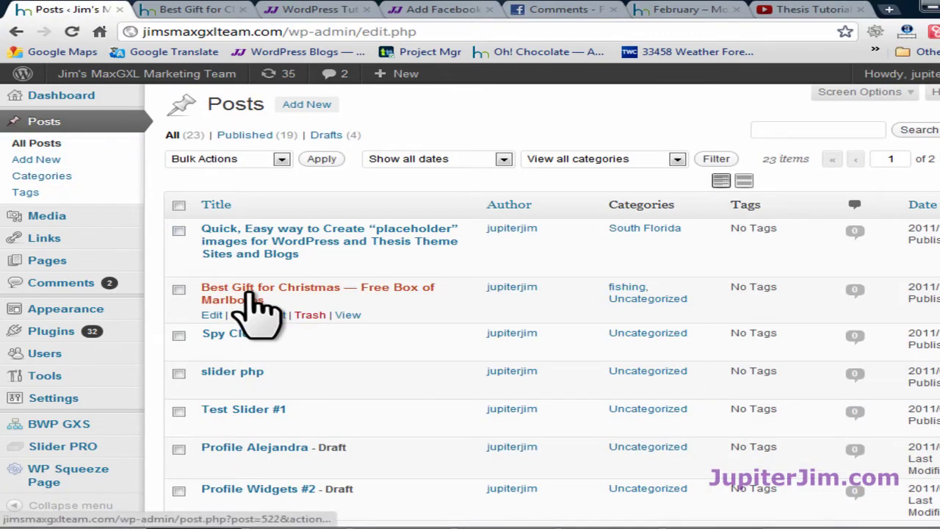
click(382, 289)
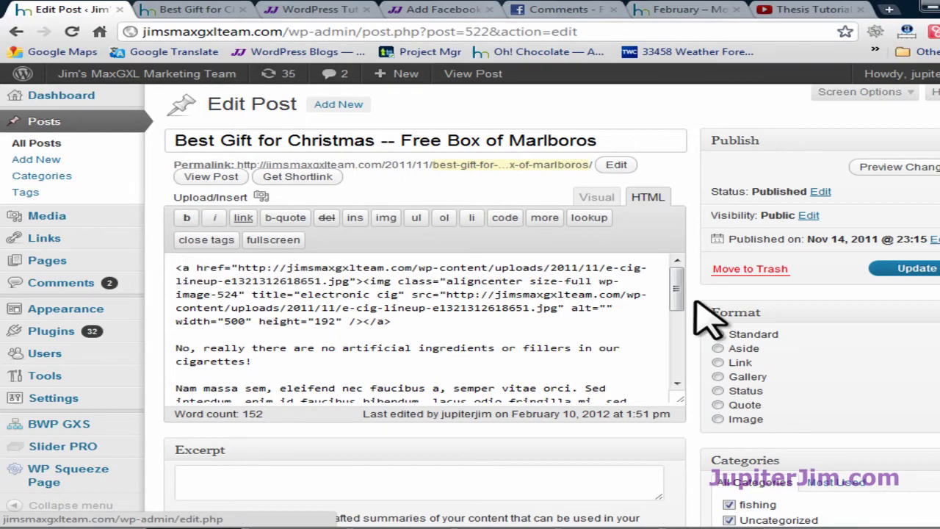
drag(678, 283, 676, 364)
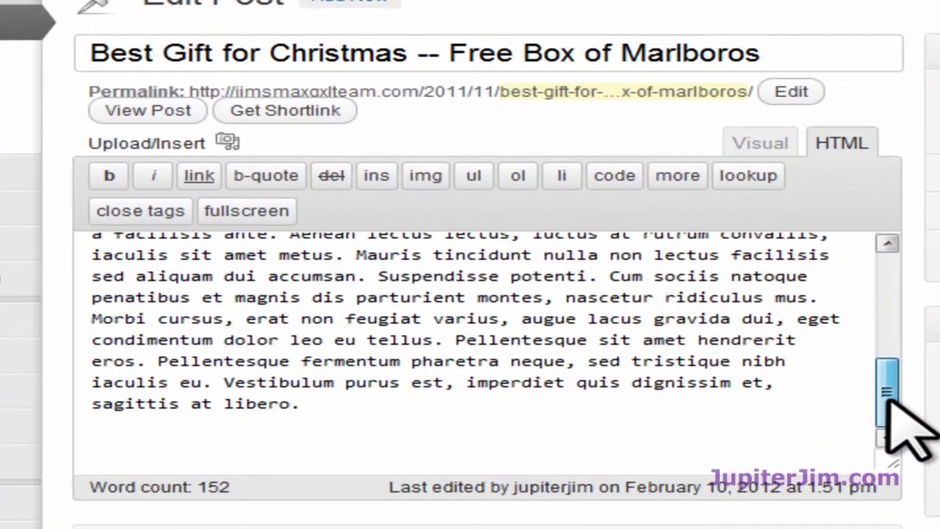
drag(885, 399, 885, 400)
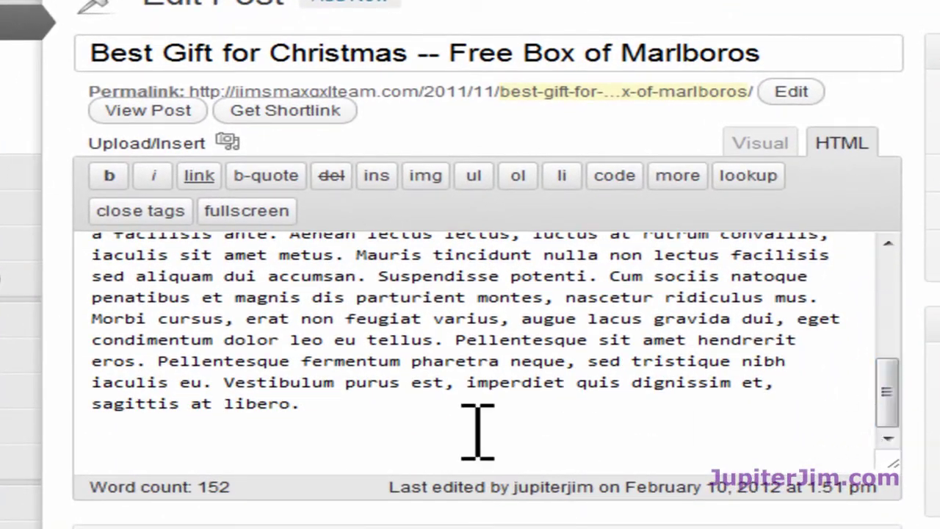
click(343, 418)
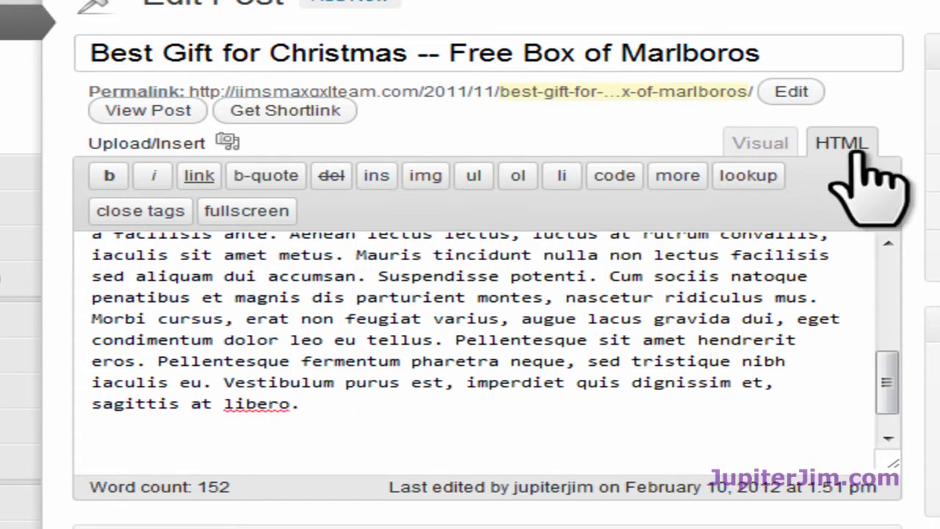
click(758, 145)
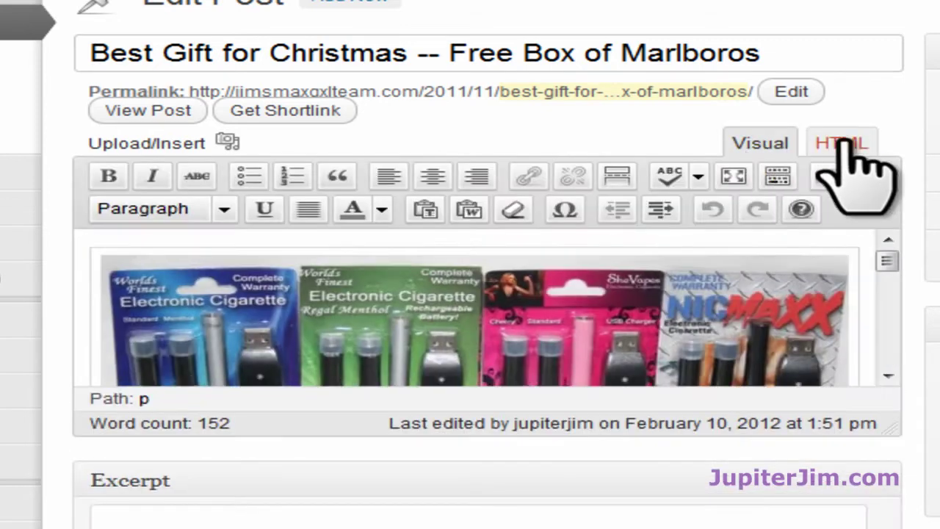
click(845, 144)
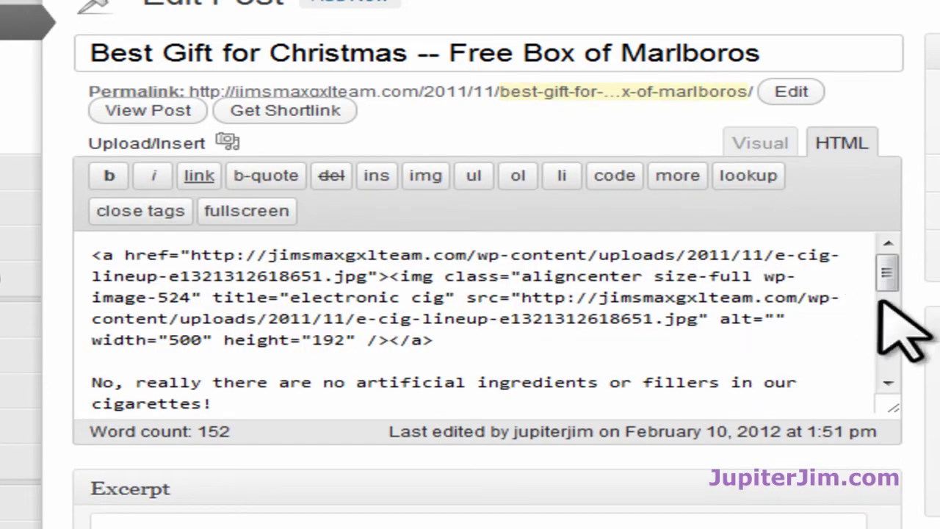
- Paste the copied fb-comments div after a blank line below the post's last paragraph
scroll(885, 371, down, 10)
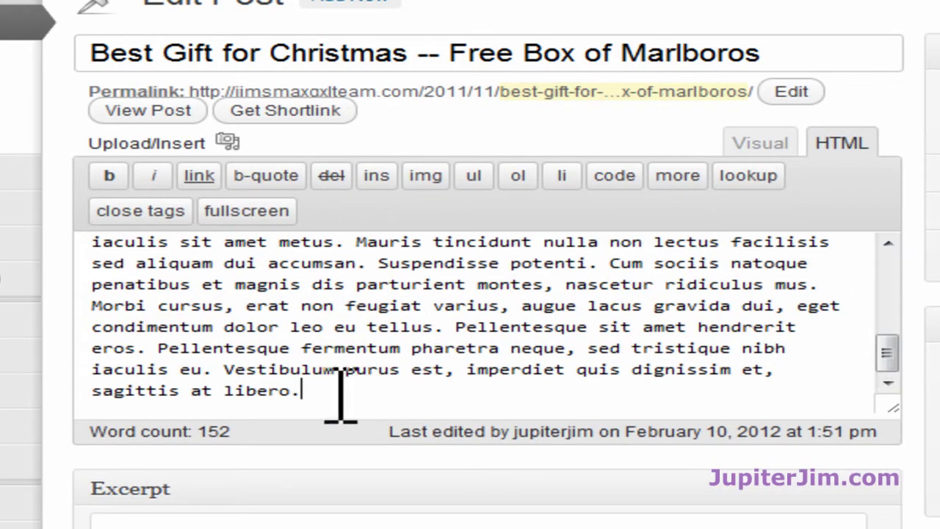
click(340, 397)
key(Return)
key(Return)
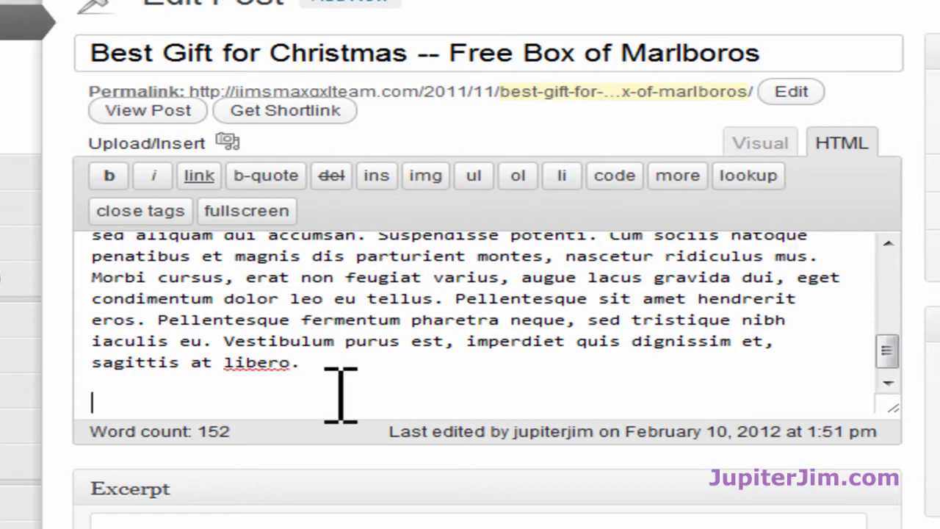
key(ctrl+v)
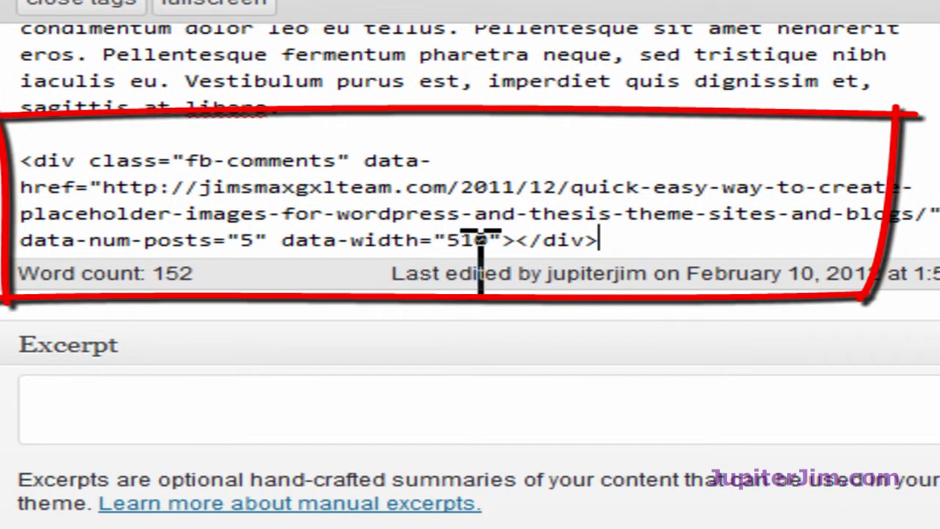
- Set data-width to 500 and data-num-posts to 8 in the pasted fb-comments div
click(476, 240)
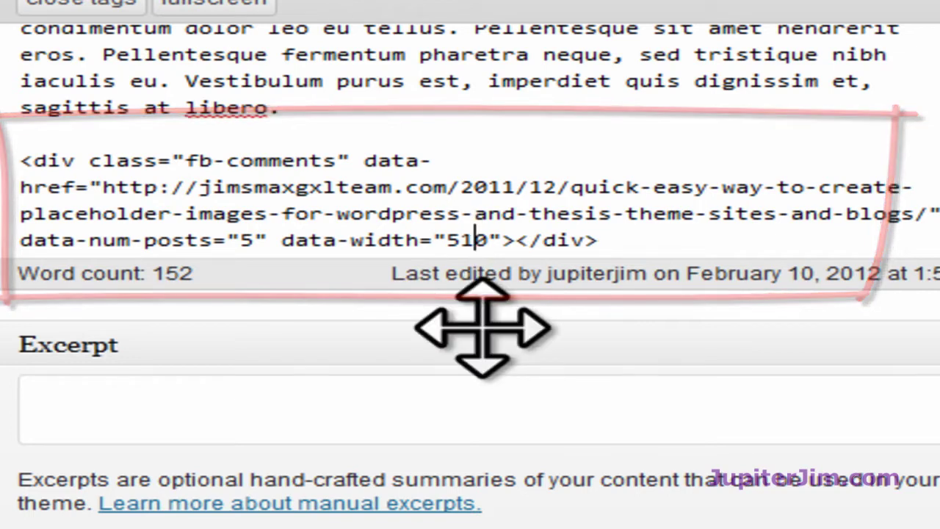
key(BackSpace)
text(0)
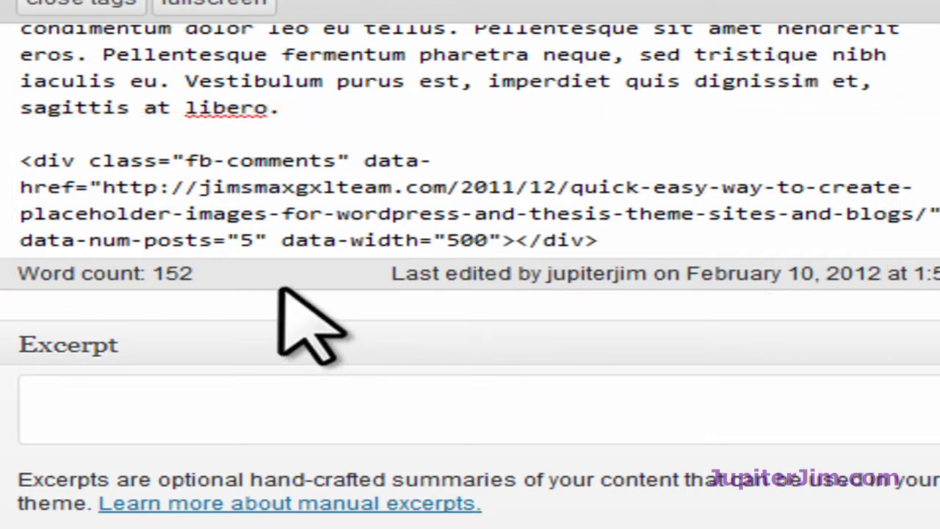
click(256, 242)
key(BackSpace)
text(8)
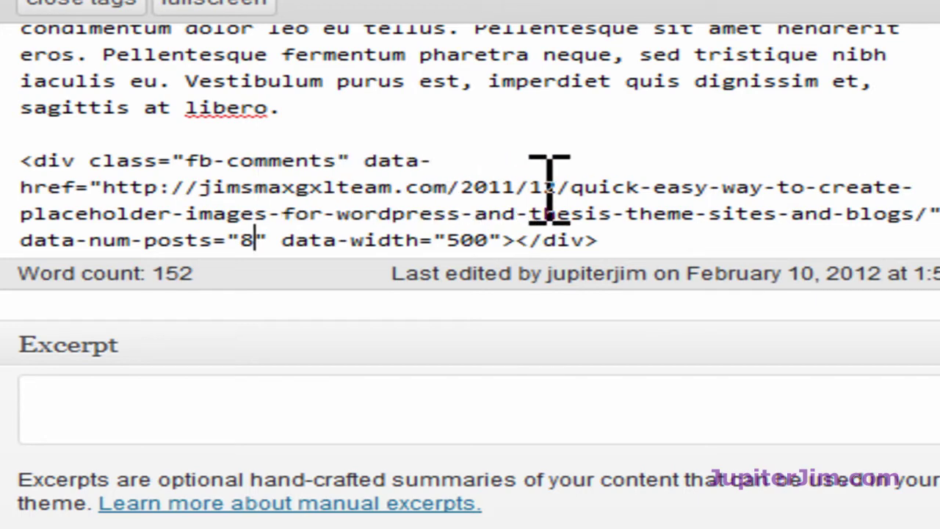
- Examine the post path in the div's data-href, and view the published "Best Gift for Christmas" post down to the end of its text
drag(558, 187, 915, 215)
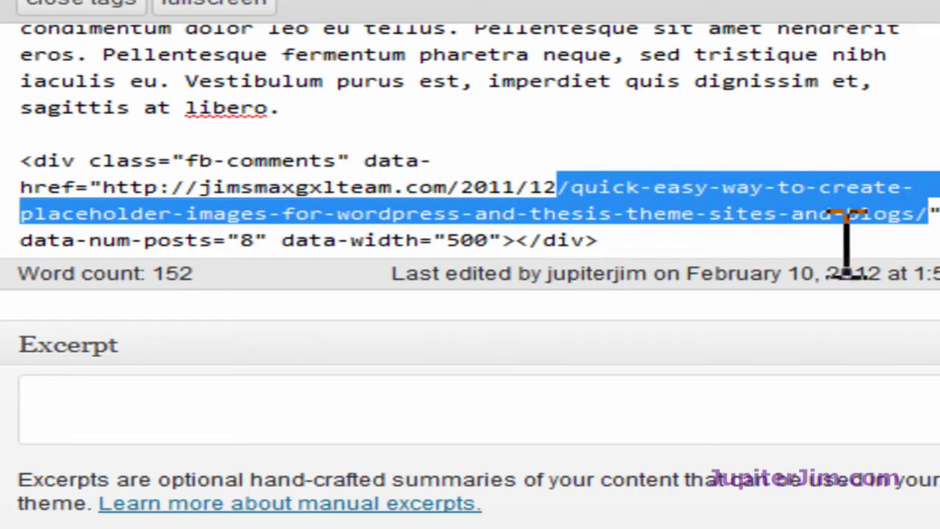
click(541, 136)
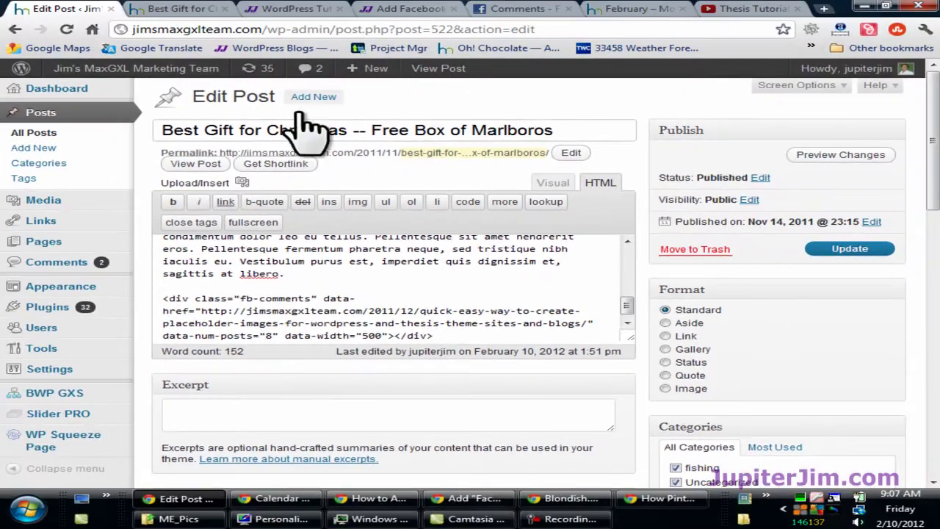
click(170, 10)
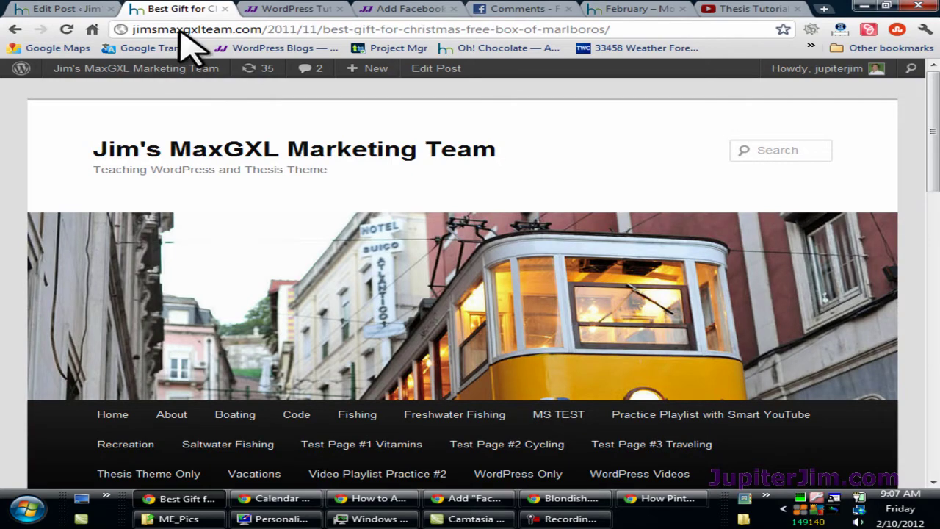
scroll(199, 279, down, 8)
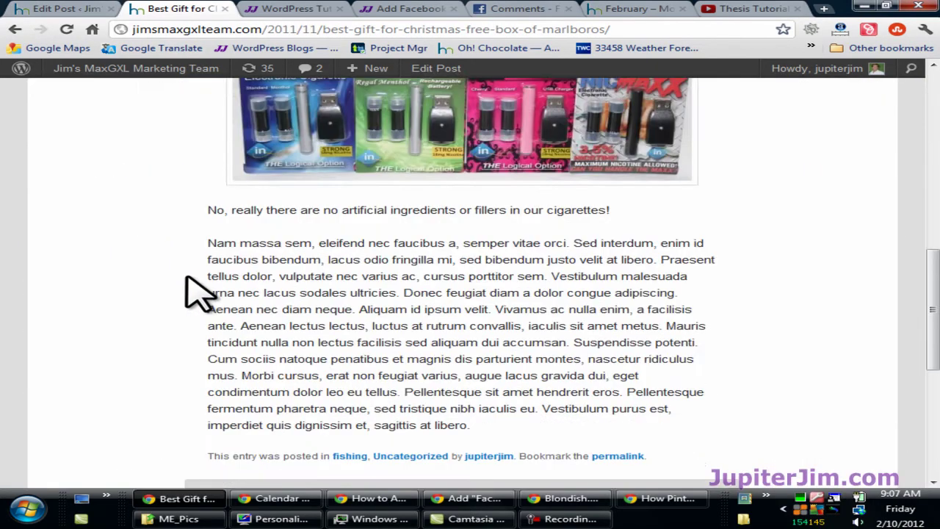
- Copy the full URL of the published "Best Gift for Christmas" post and return to its editor
scroll(199, 290, up, 10)
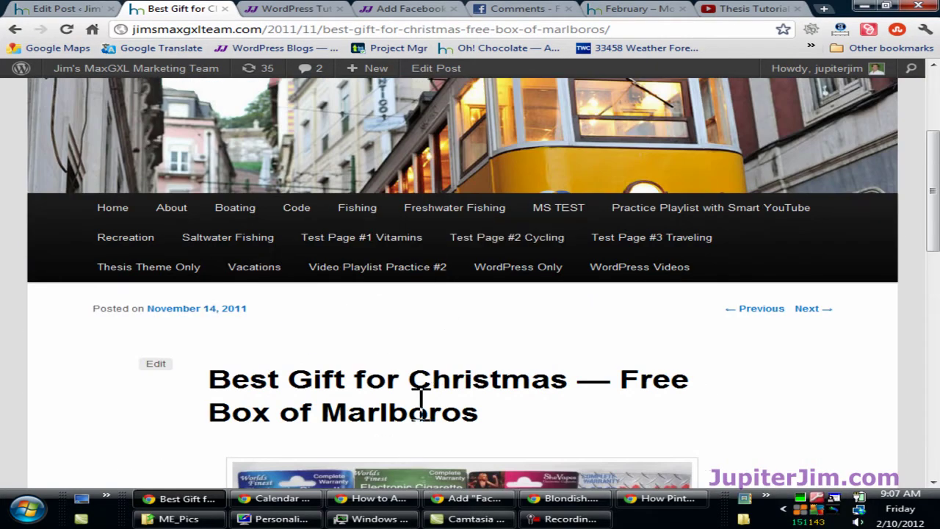
click(188, 30)
key(ctrl+c)
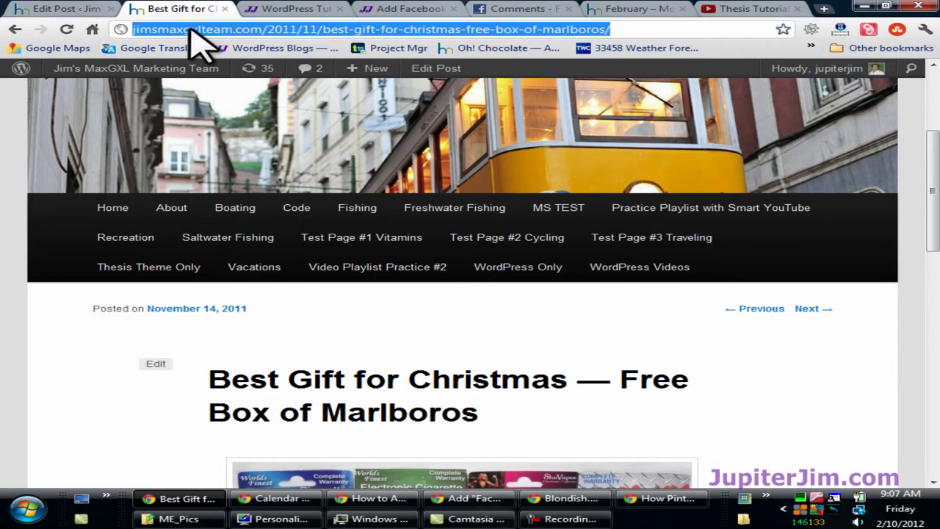
click(38, 8)
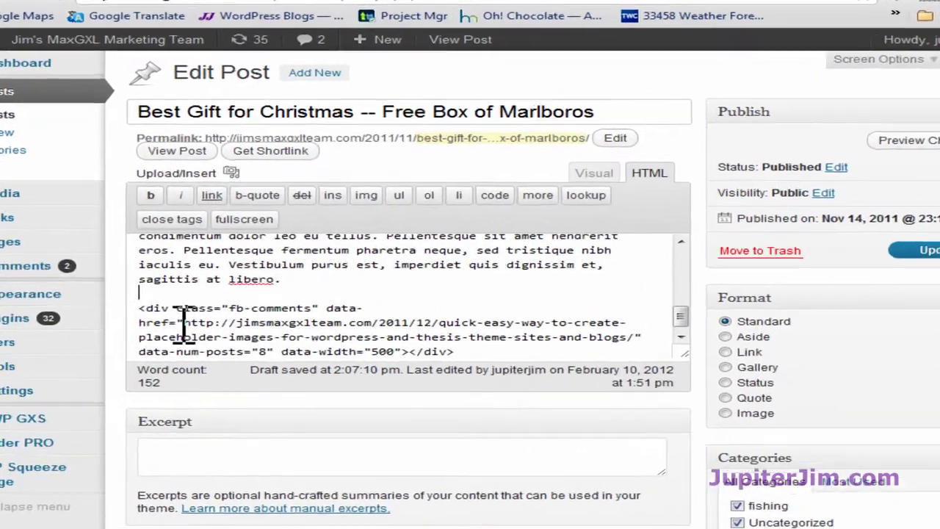
drag(200, 312, 337, 324)
drag(364, 400, 847, 396)
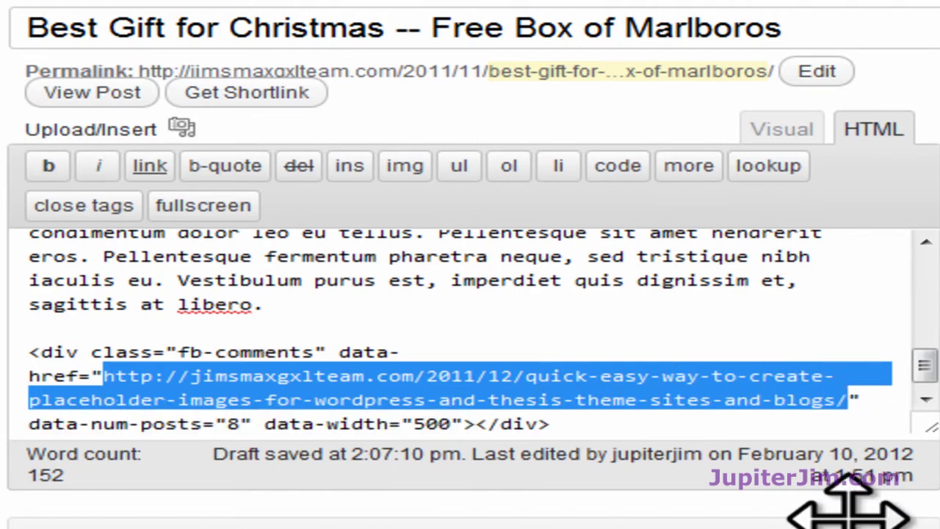
key(Delete)
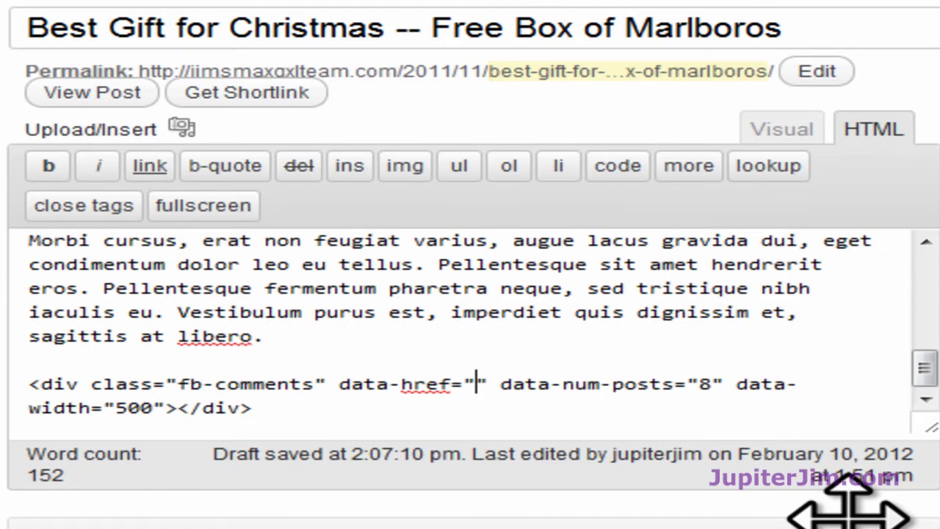
key(BackSpace)
key(BackSpace)
key(BackSpace)
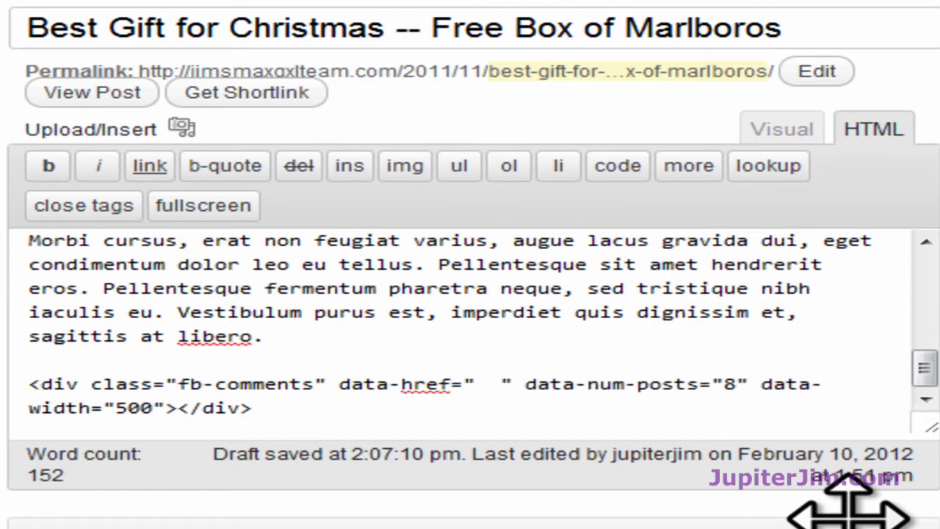
key(ctrl+v)
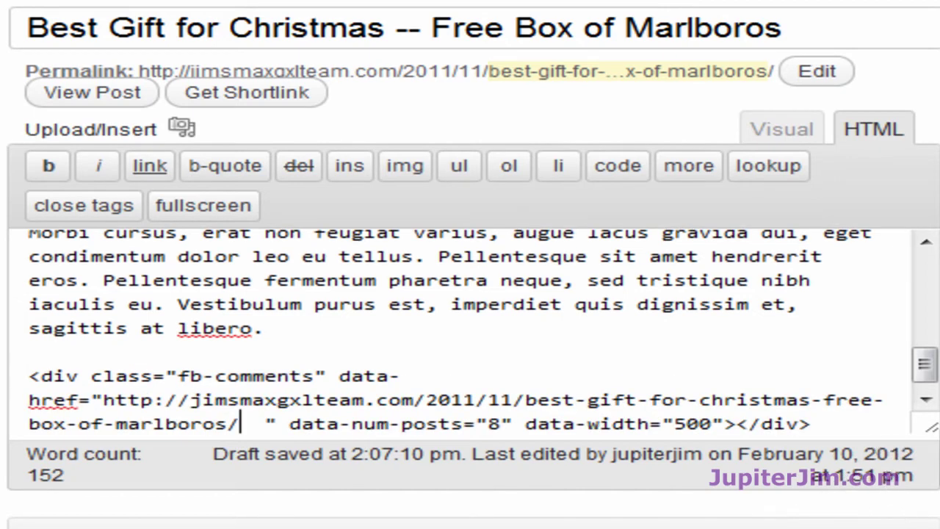
- Remove the extra spaces between the data-href URL and its closing quote, and update the post
click(925, 399)
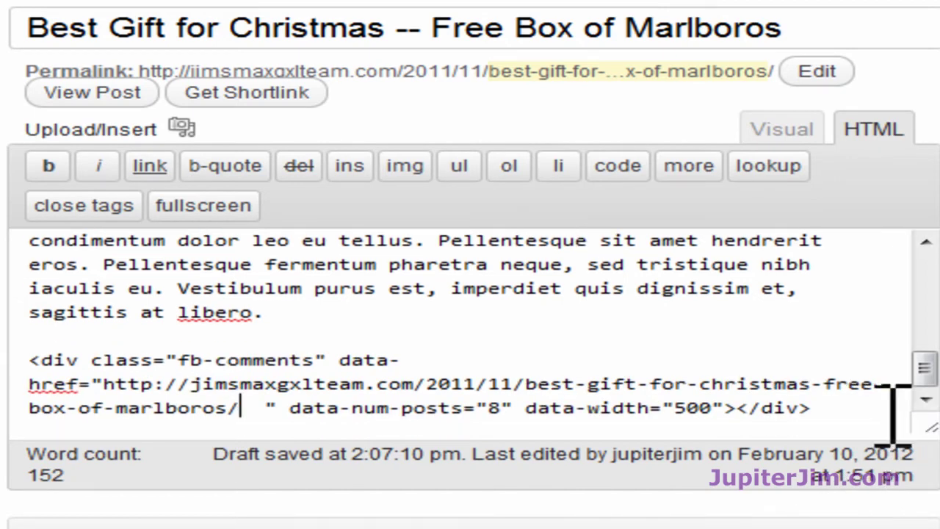
key(Delete)
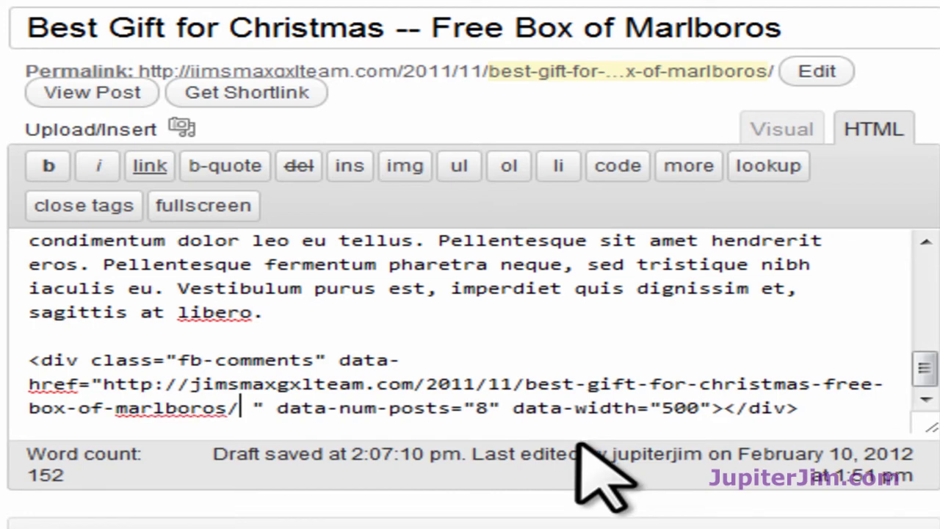
key(Delete)
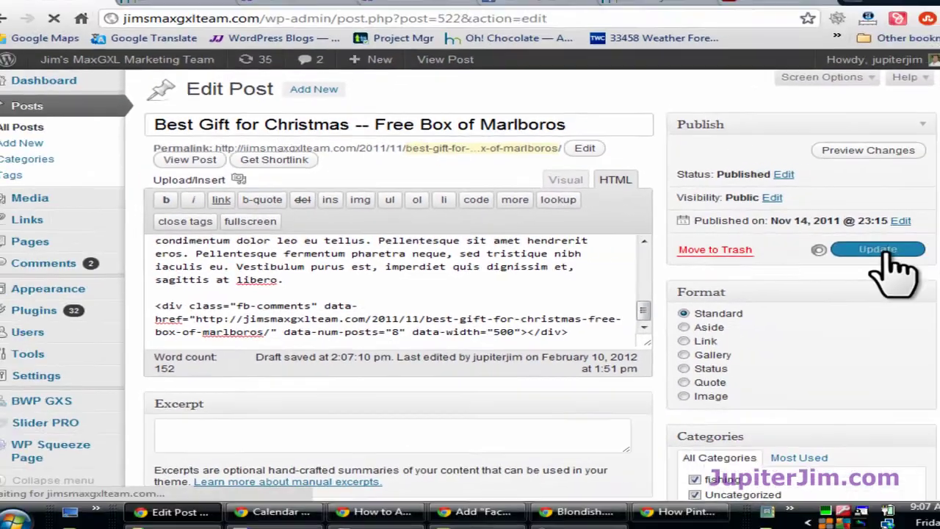
click(852, 250)
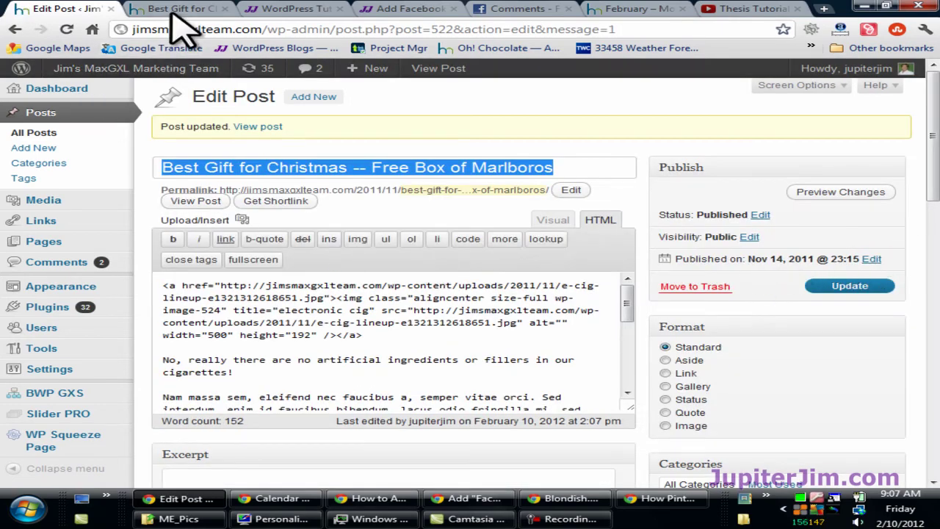
- Reload the published "Best Gift for Christmas" post and check the Facebook comments area below its text
click(176, 9)
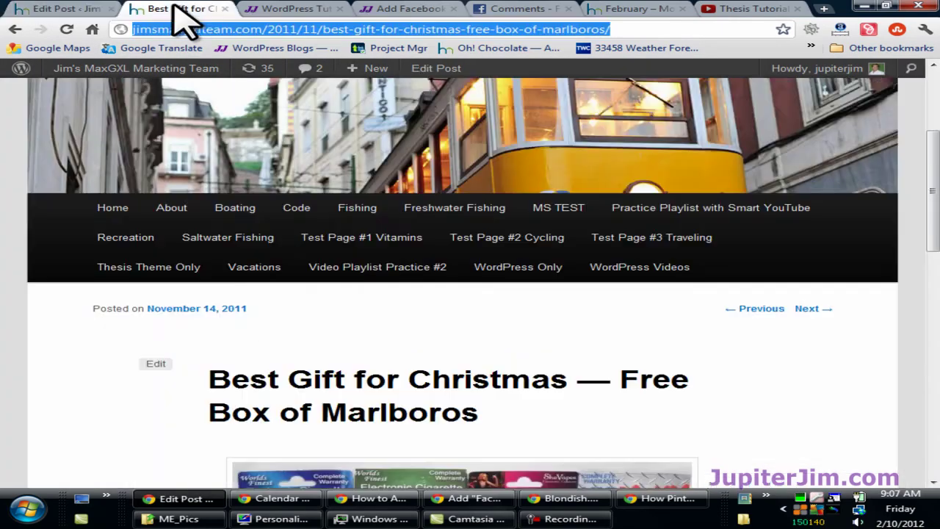
click(65, 30)
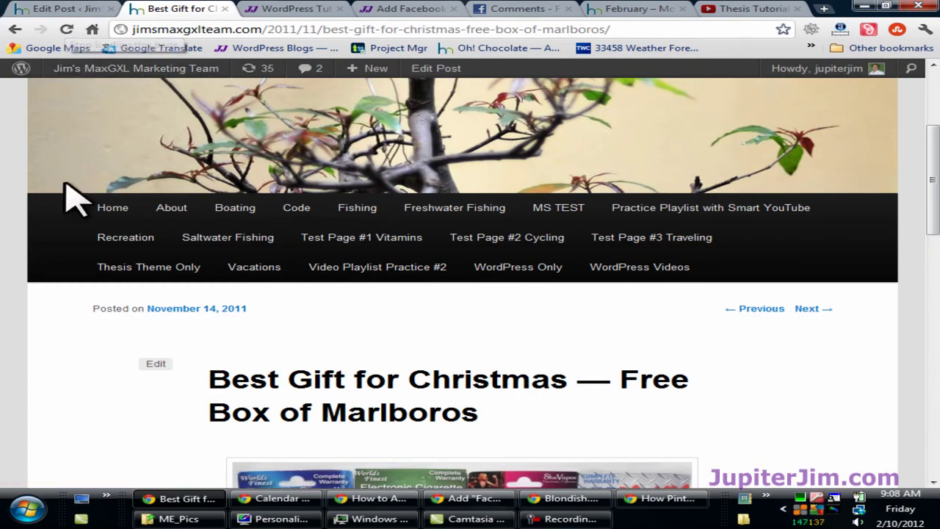
scroll(80, 366, down, 15)
scroll(81, 362, up, 3)
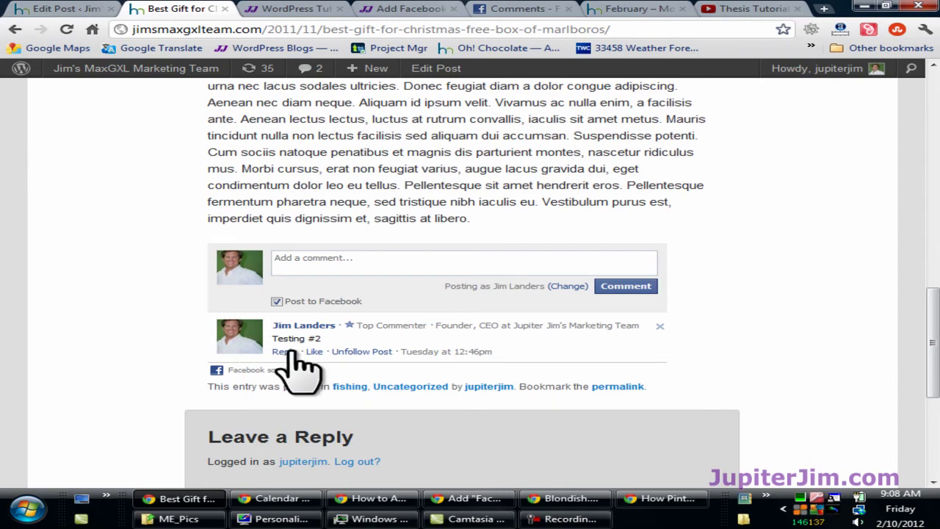
scroll(269, 357, up, 10)
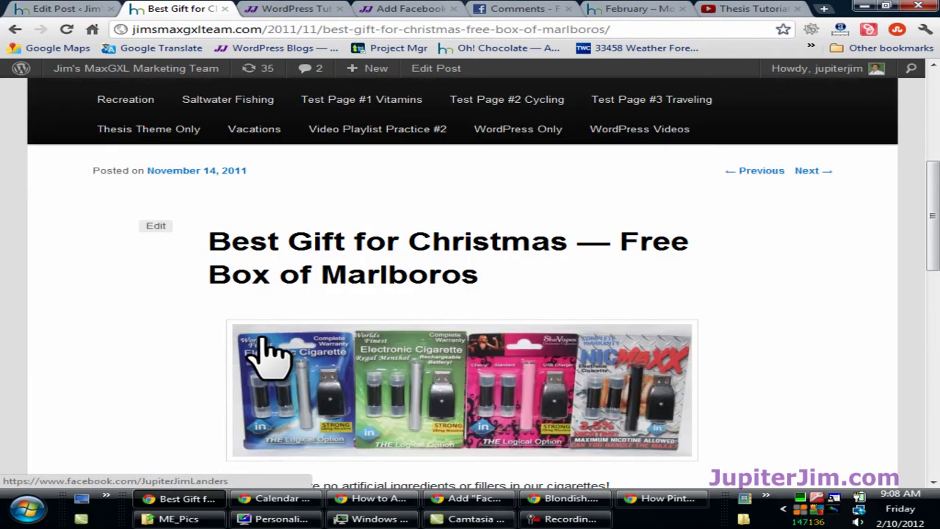